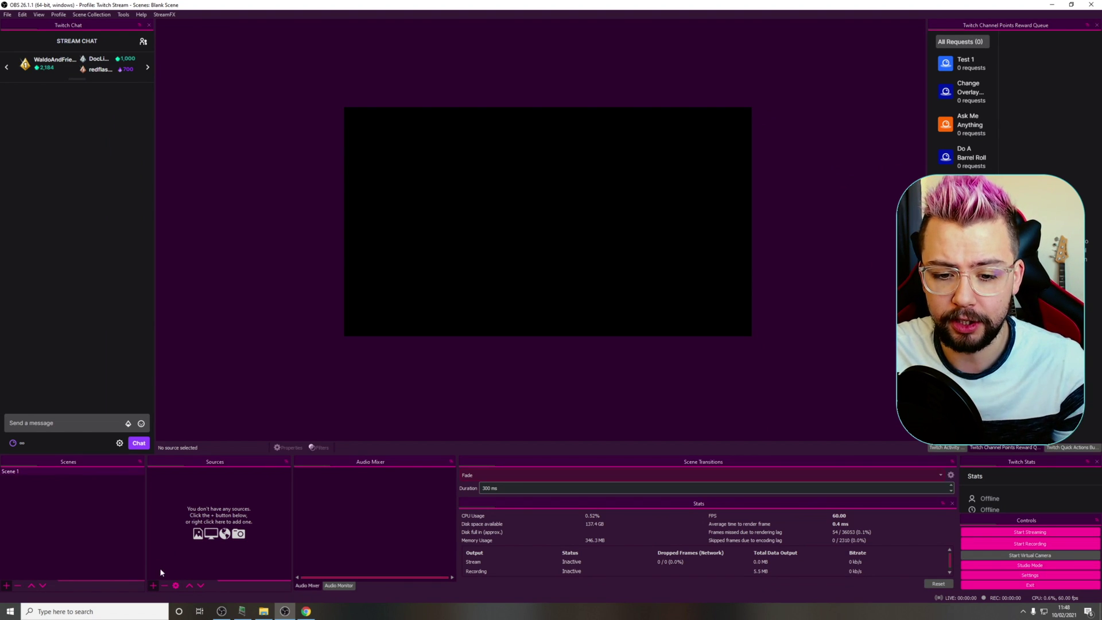
# Add a Text (GDI+) source reading 'Hello World!' to Scene 1
pyautogui.click(154, 585)
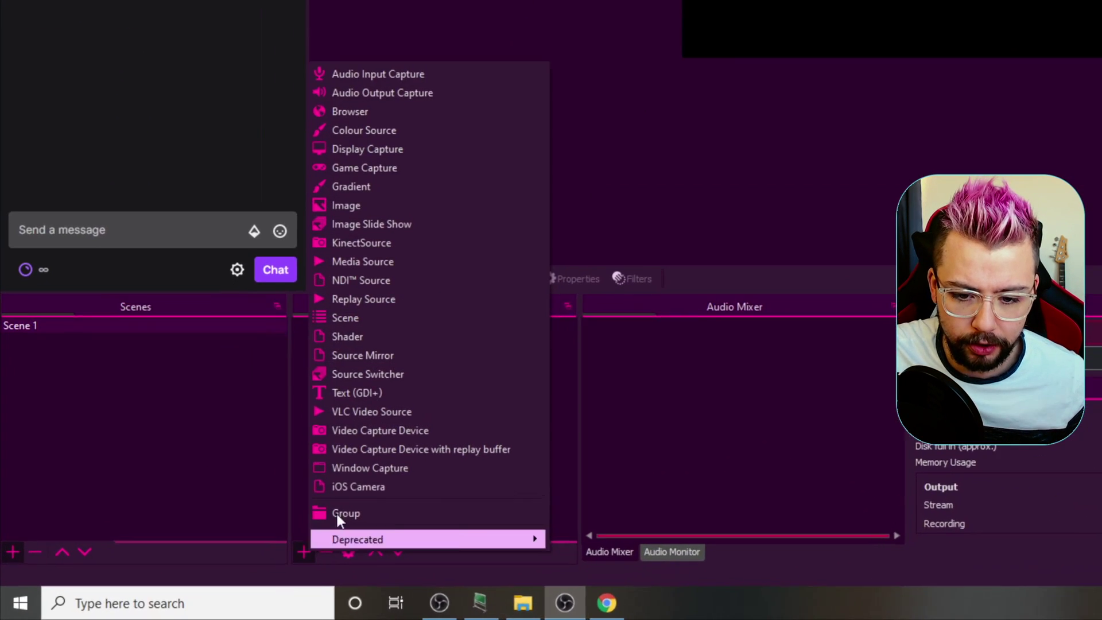
pyautogui.click(371, 390)
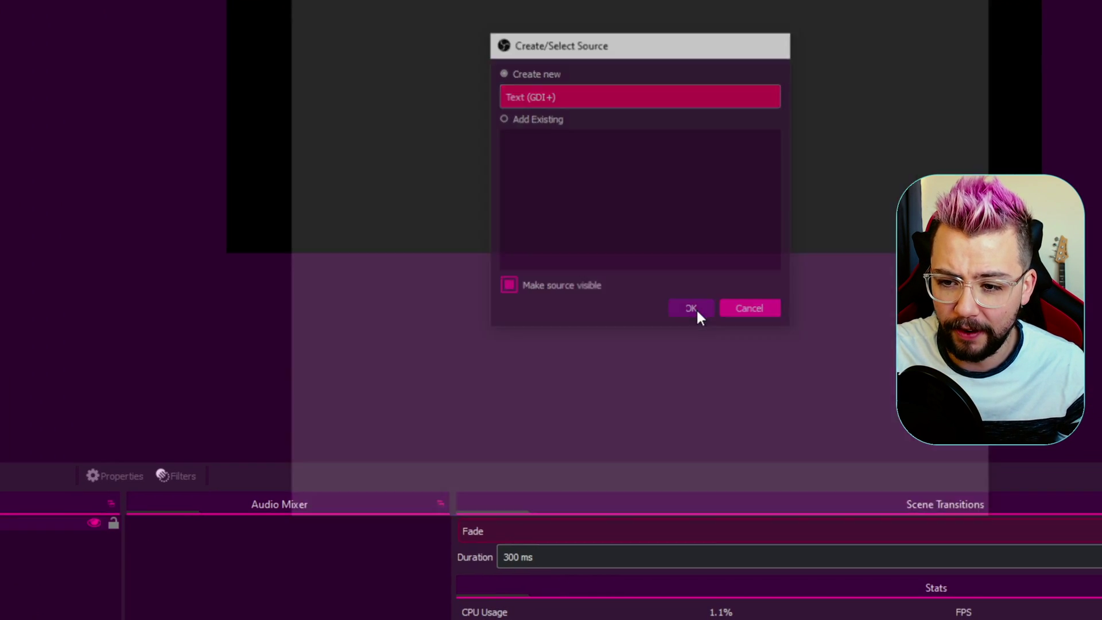
pyautogui.click(845, 529)
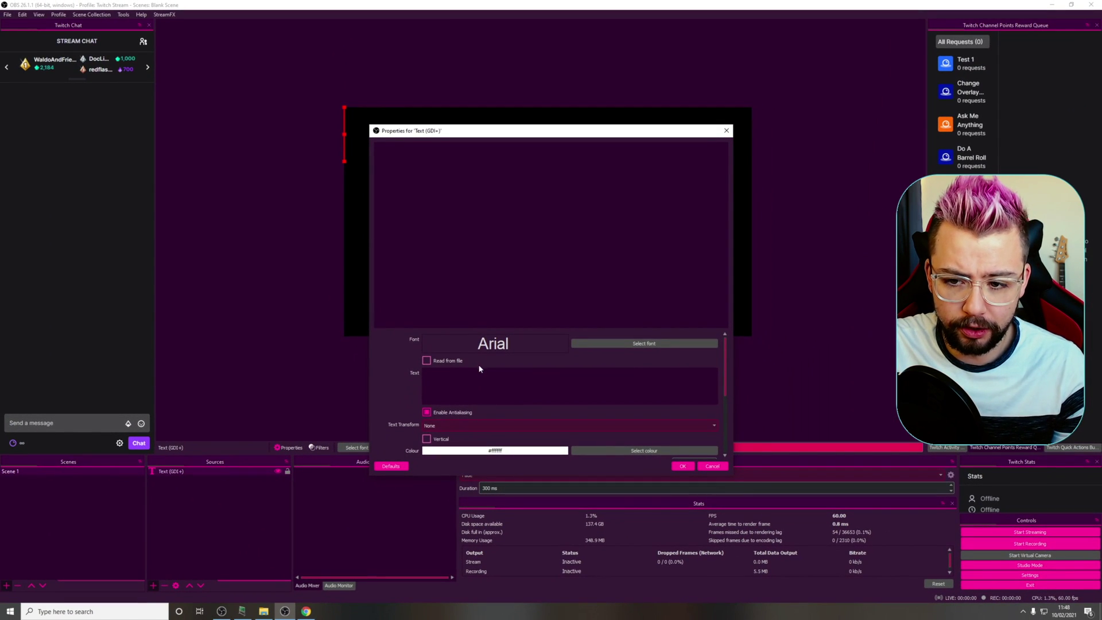
pyautogui.scroll(-3, 481, 369)
pyautogui.scroll(3, 482, 370)
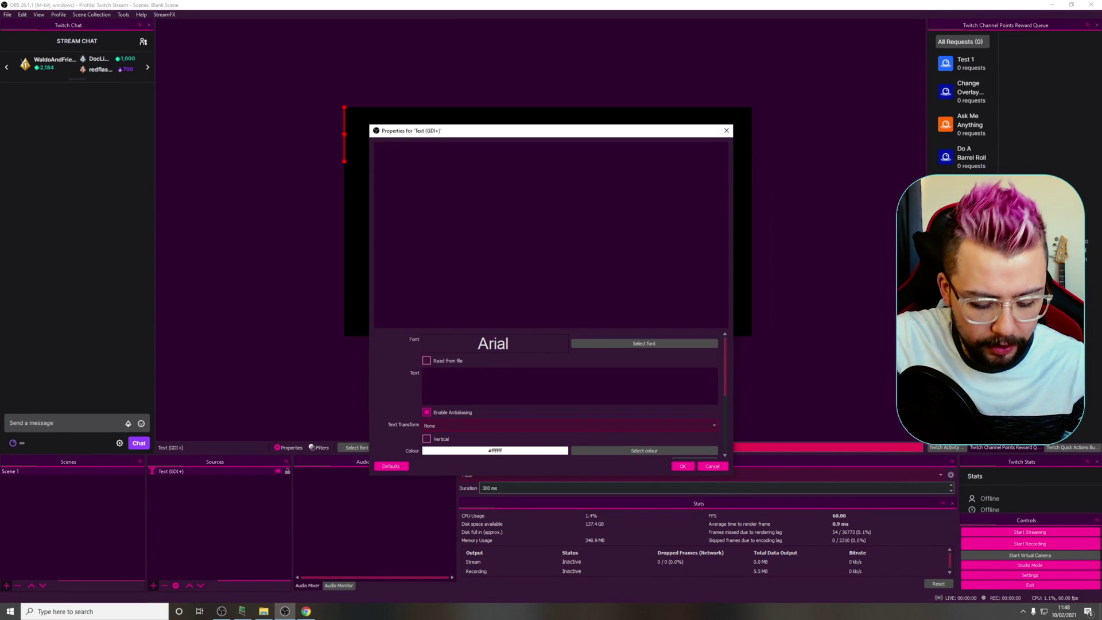
pyautogui.write('Hello W')
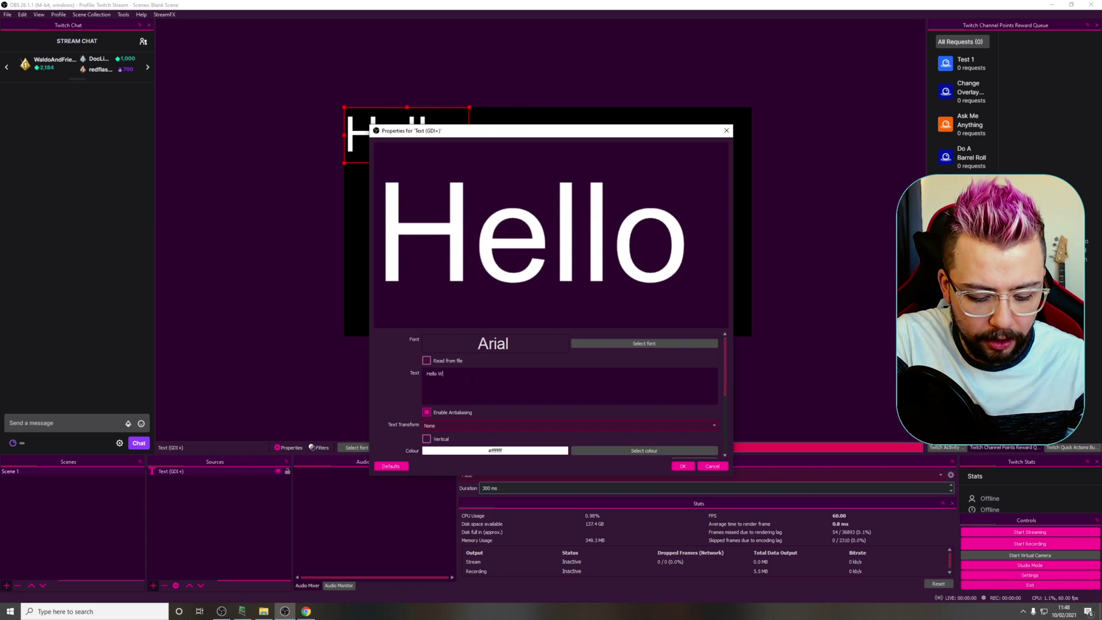
pyautogui.write('orld!')
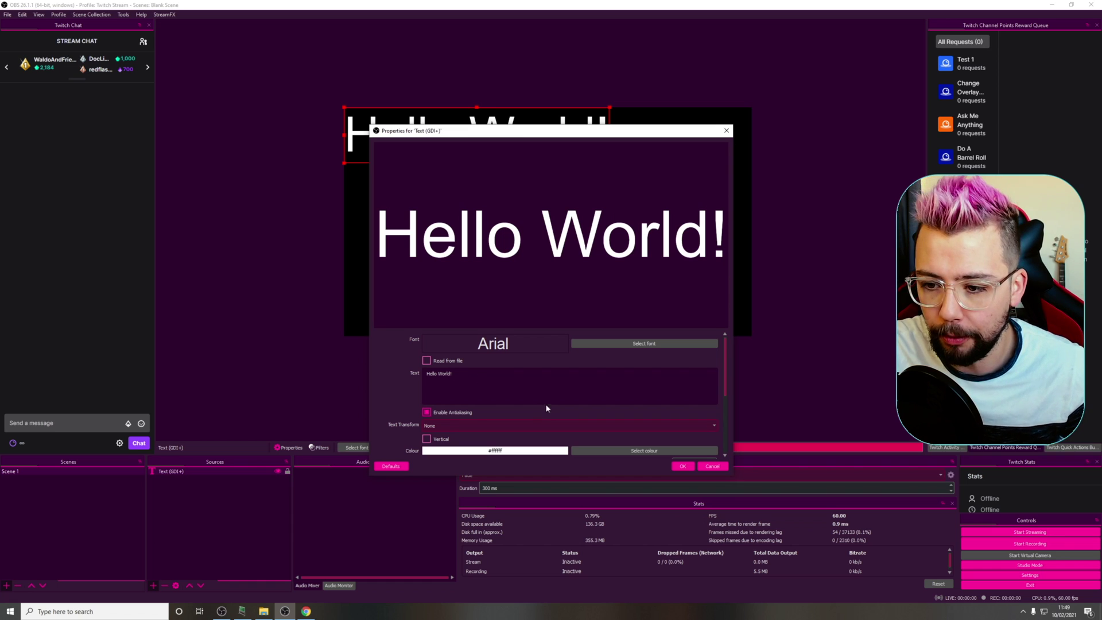
pyautogui.click(684, 466)
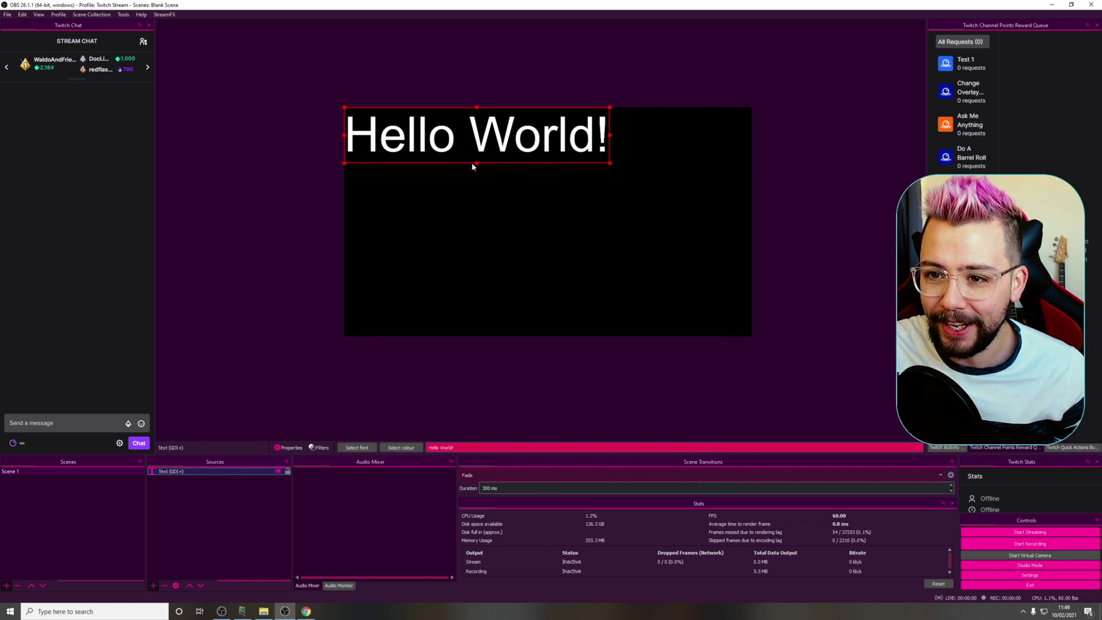
# Nudge the text on the canvas and add a Scroll filter to the Text (GDI+) source
pyautogui.moveTo(533, 146)
pyautogui.mouseDown()
pyautogui.moveTo(305, 135)
pyautogui.moveTo(834, 136)
pyautogui.moveTo(449, 136)
pyautogui.moveTo(533, 142)
pyautogui.mouseUp()
pyautogui.rightClick(179, 474)
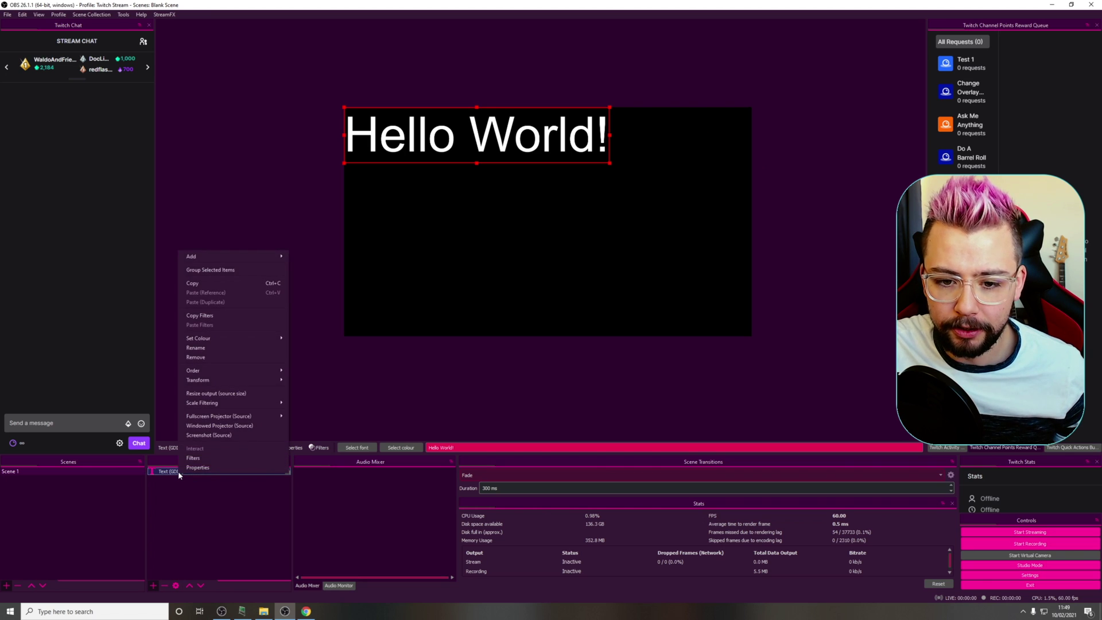
pyautogui.click(194, 458)
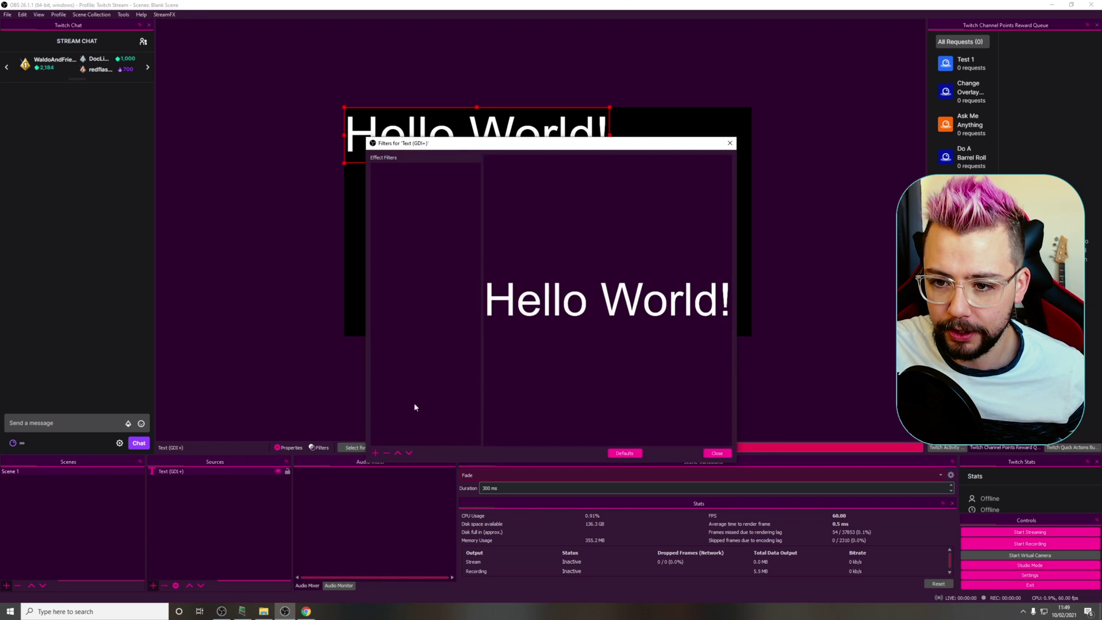
pyautogui.click(376, 453)
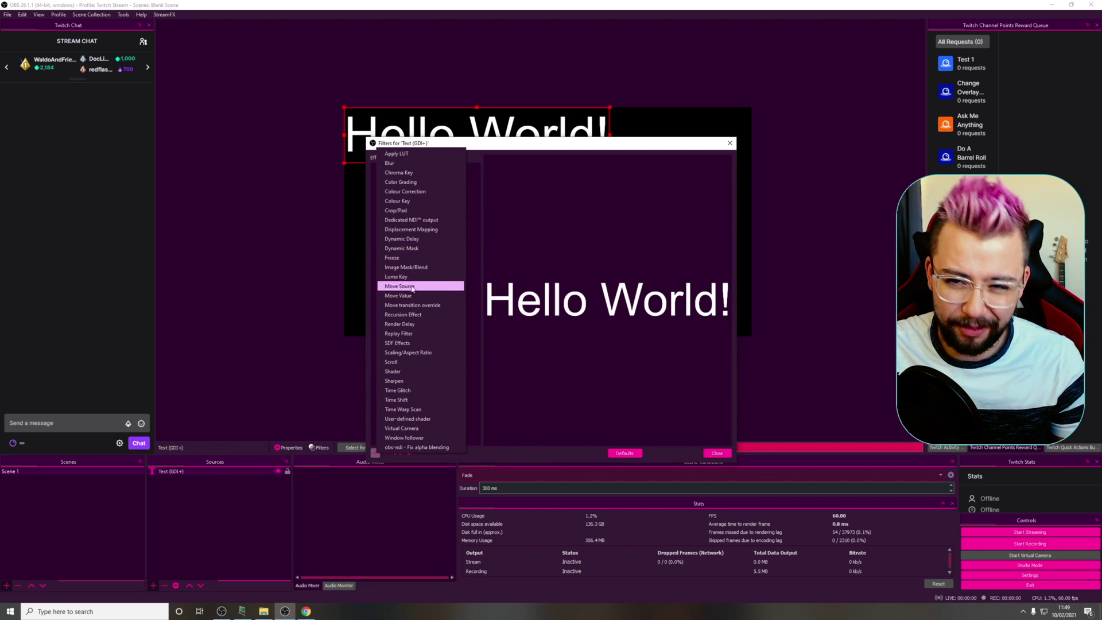
pyautogui.click(407, 362)
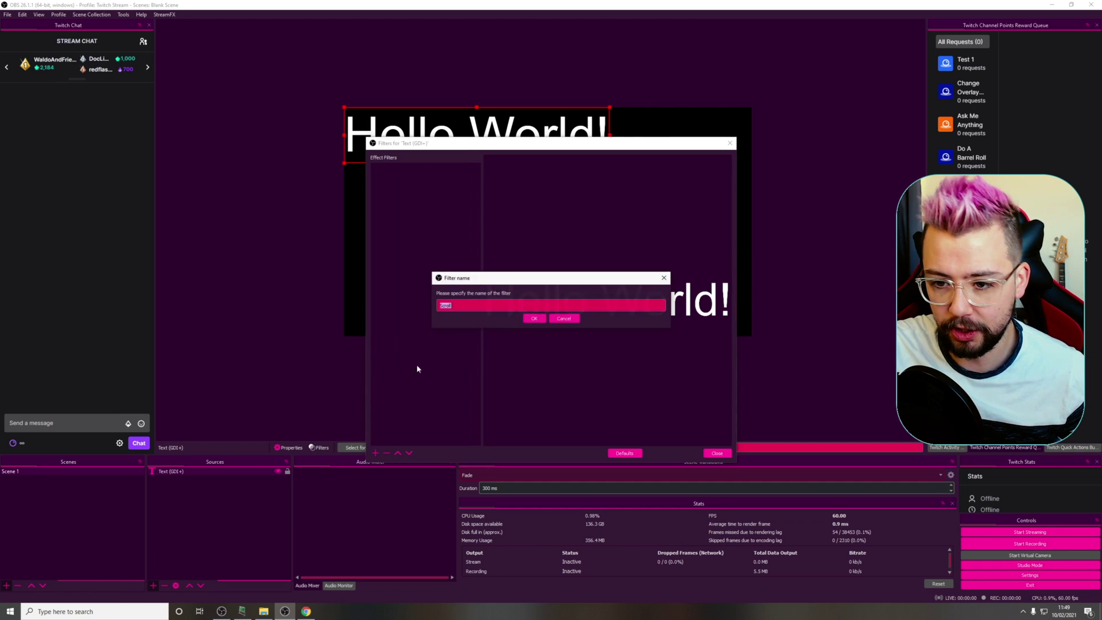
pyautogui.click(529, 319)
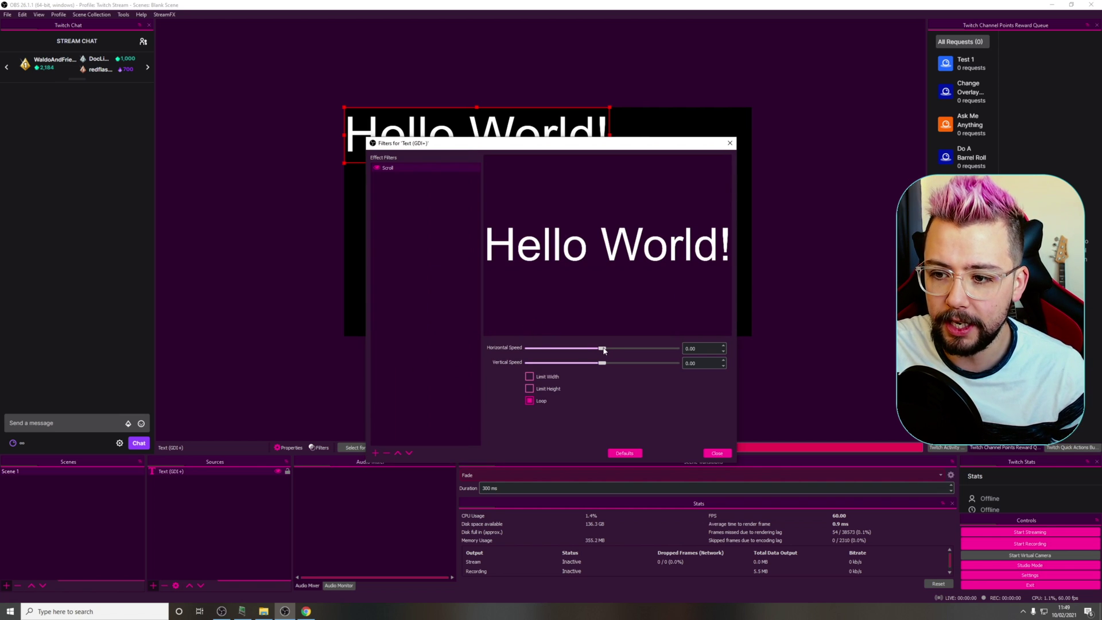
# Try out different horizontal scroll speeds with the slider, including a reversed direction
pyautogui.moveTo(611, 351); pyautogui.dragTo(673, 354)
pyautogui.moveTo(566, 149); pyautogui.dragTo(552, 199)
pyautogui.moveTo(662, 397); pyautogui.dragTo(507, 401)
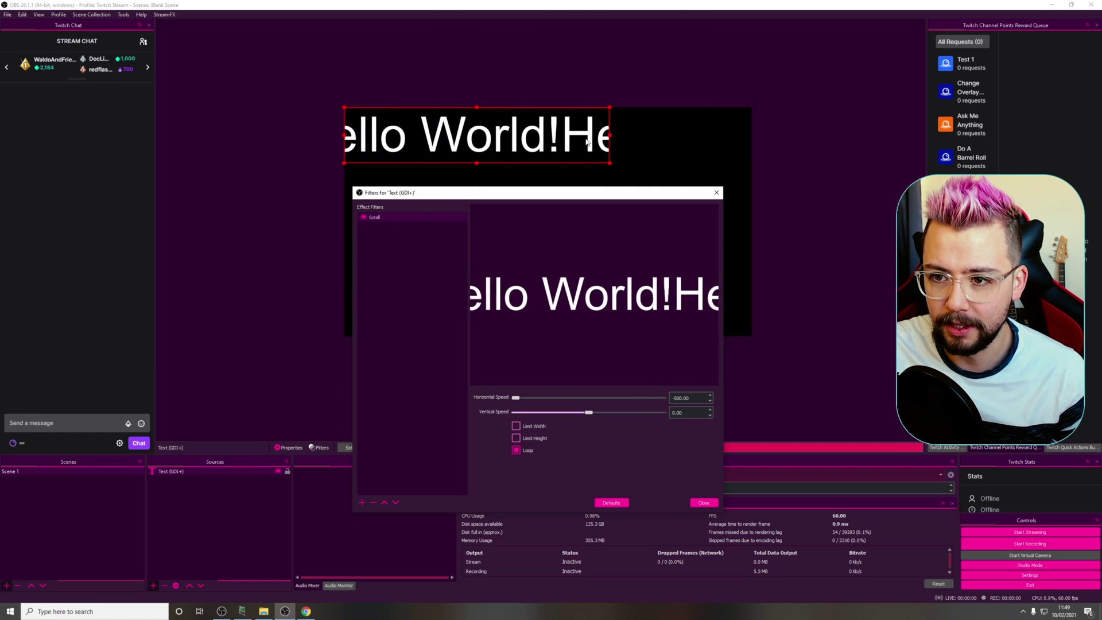
pyautogui.moveTo(515, 397); pyautogui.dragTo(589, 412)
pyautogui.scroll(-2, 651, 413)
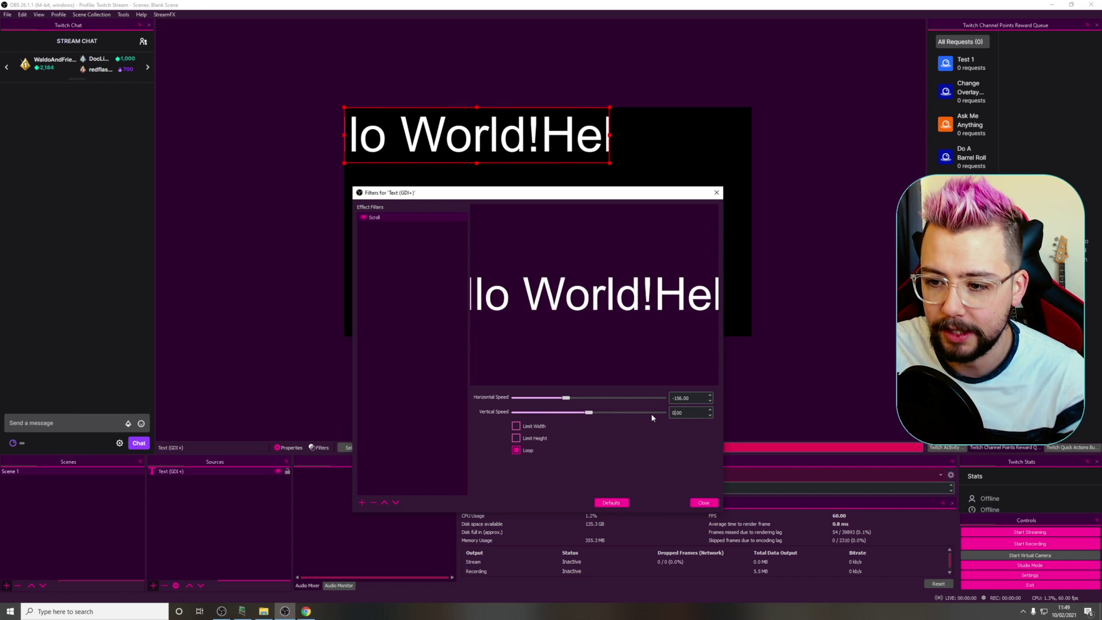
# Enter a horizontal scroll speed of 150 with no vertical movement, then reselect the text source
pyautogui.hotkey('shift', 'Tab')
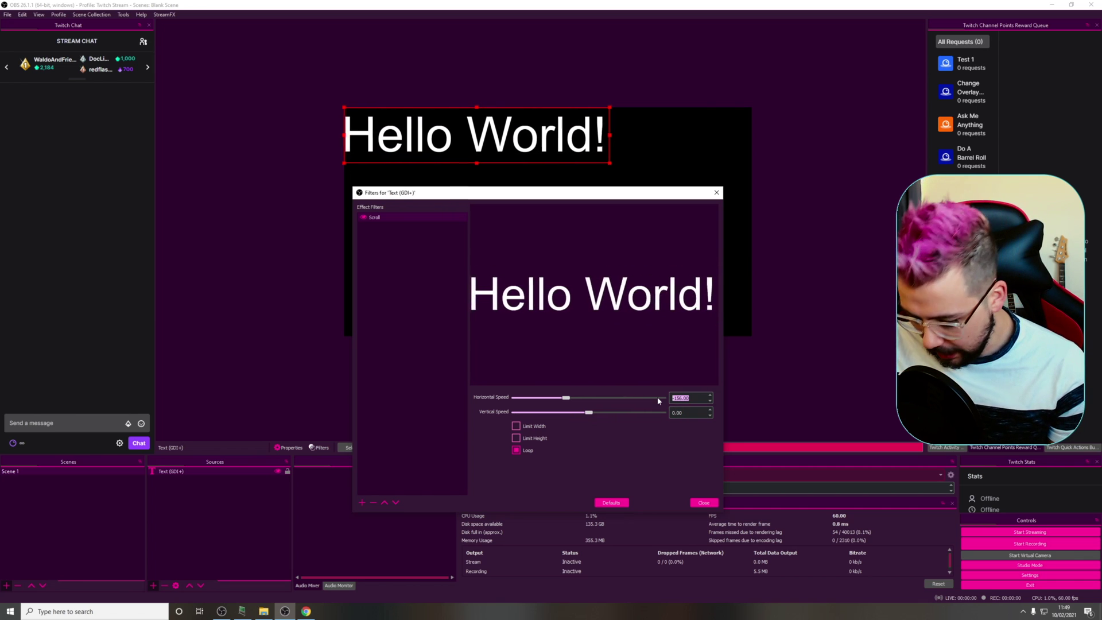
pyautogui.write('-')
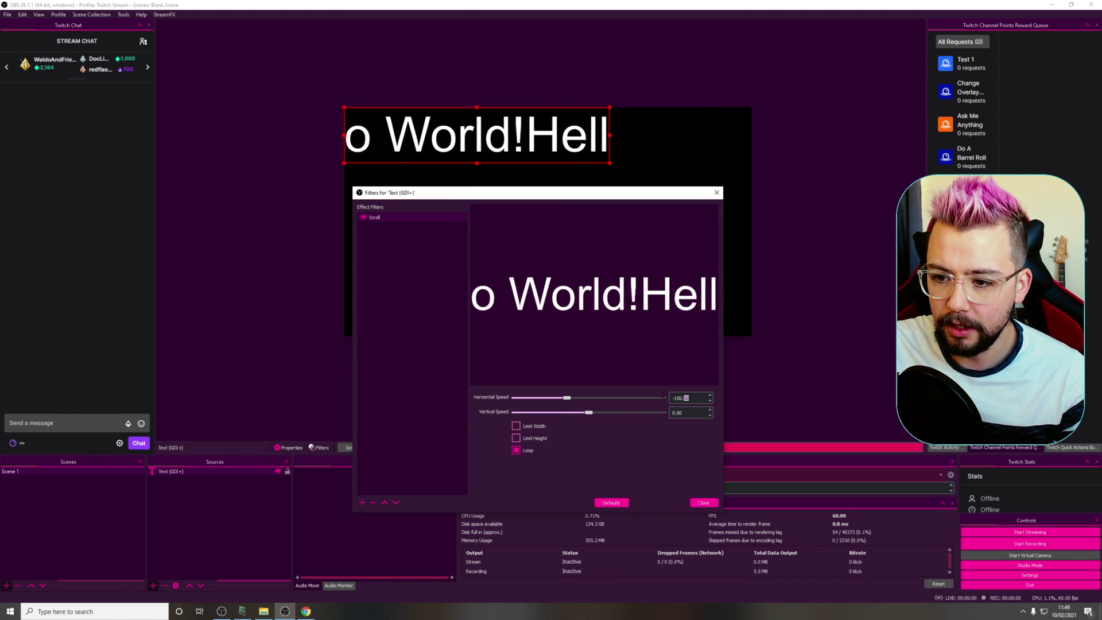
pyautogui.press('BackSpace')
pyautogui.press('BackSpace')
pyautogui.press('BackSpace')
pyautogui.press('BackSpace')
pyautogui.write('150')
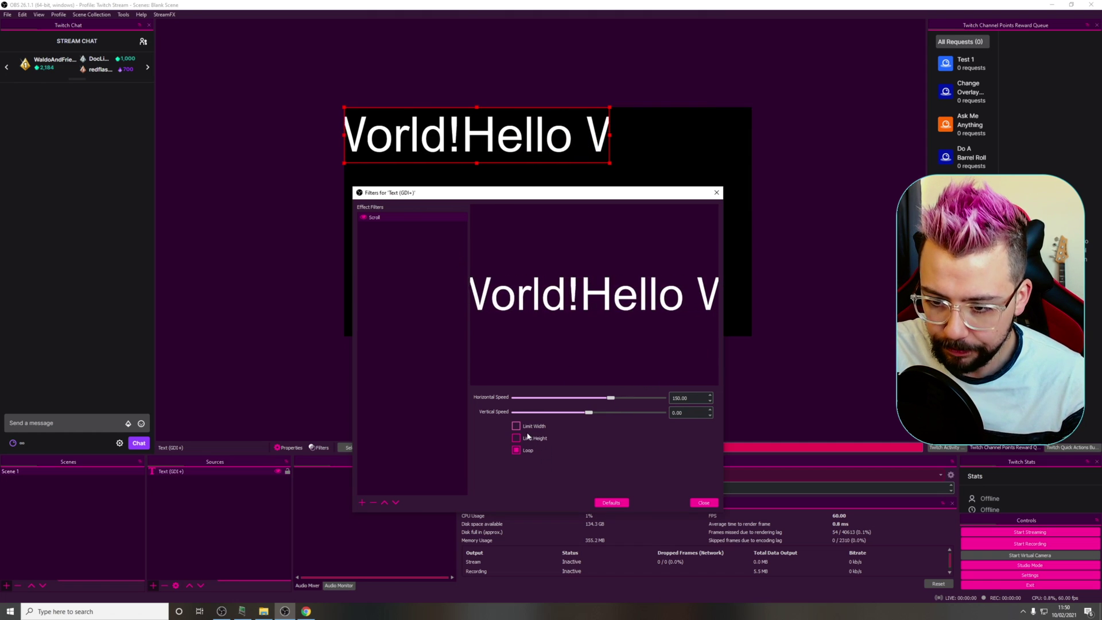
pyautogui.click(657, 113)
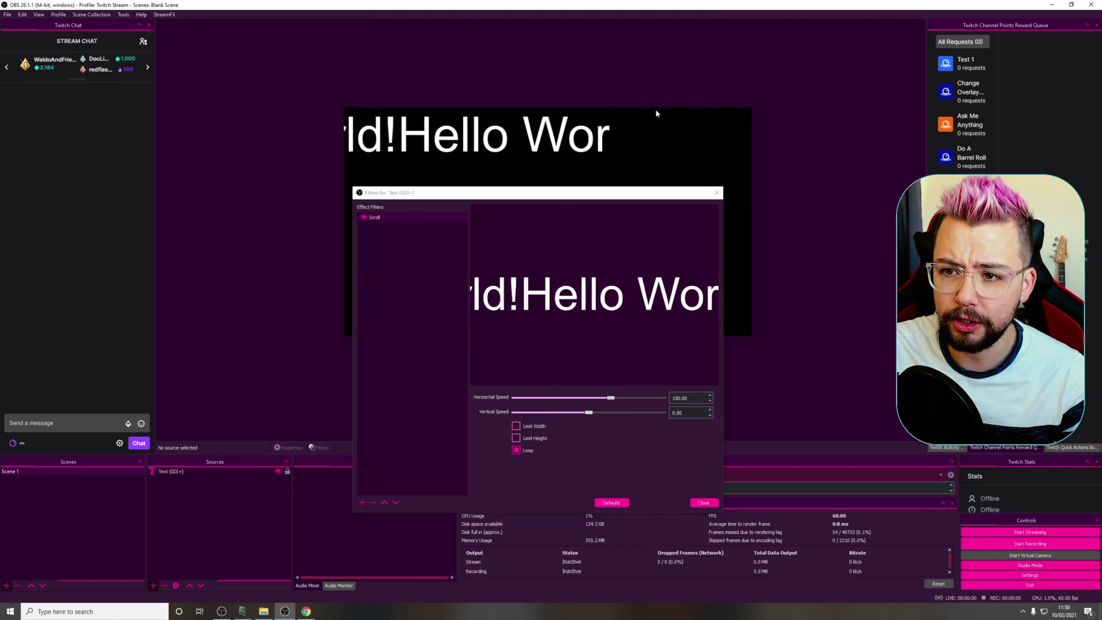
pyautogui.moveTo(516, 192); pyautogui.dragTo(631, 217)
pyautogui.click(184, 471)
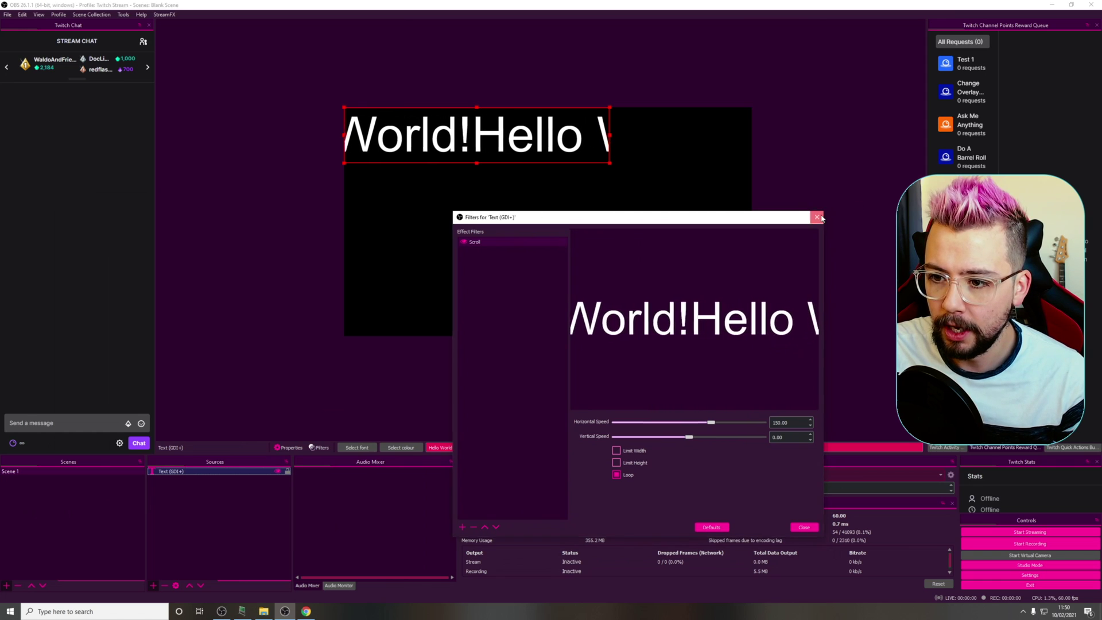
# Close the filters and change the text to 'Hello World! This is a test'
pyautogui.press('Escape')
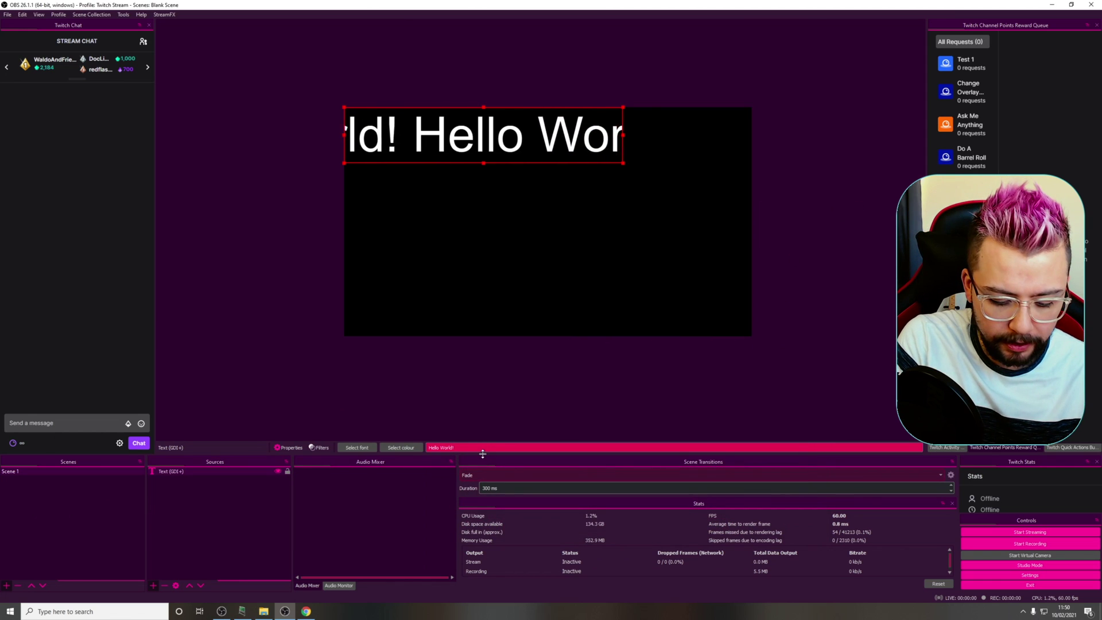
pyautogui.write('s is a test!')
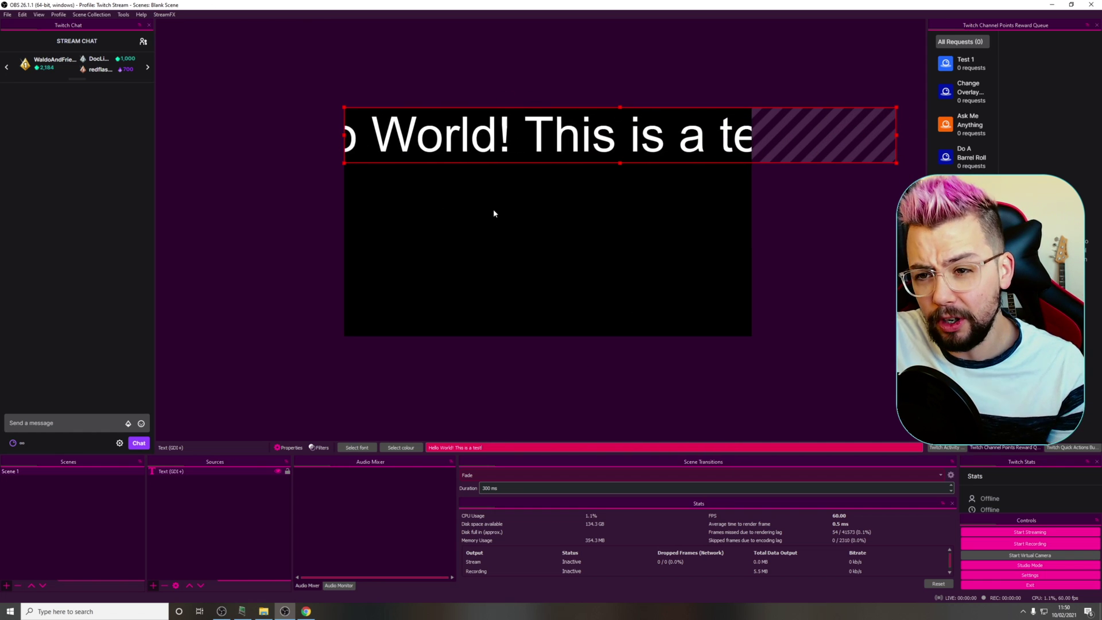
pyautogui.press('BackSpace')
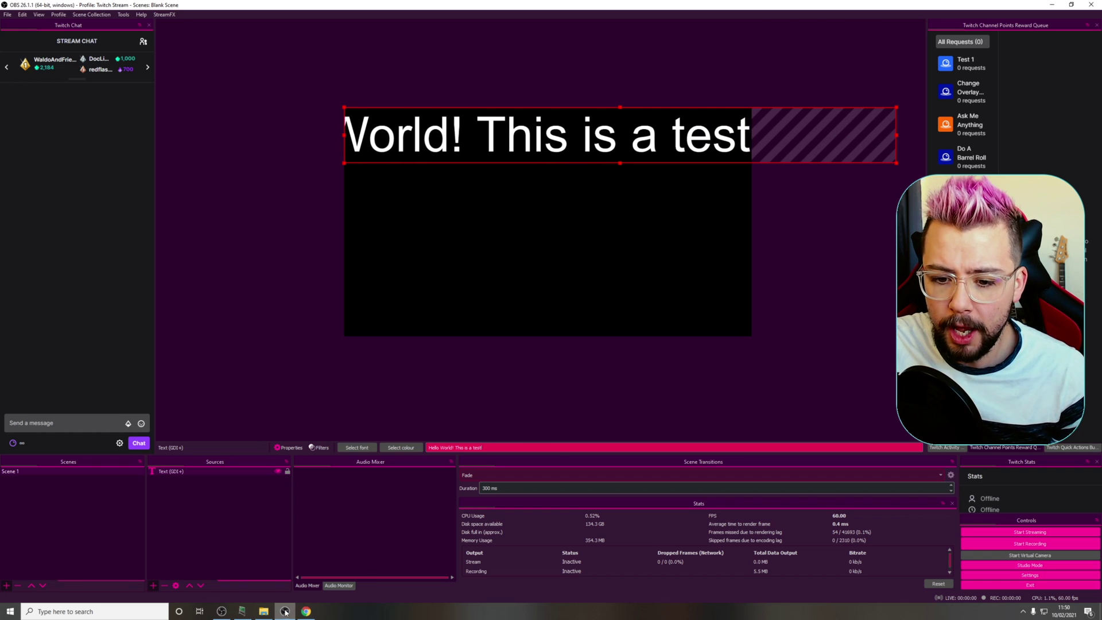
pyautogui.rightClick(220, 475)
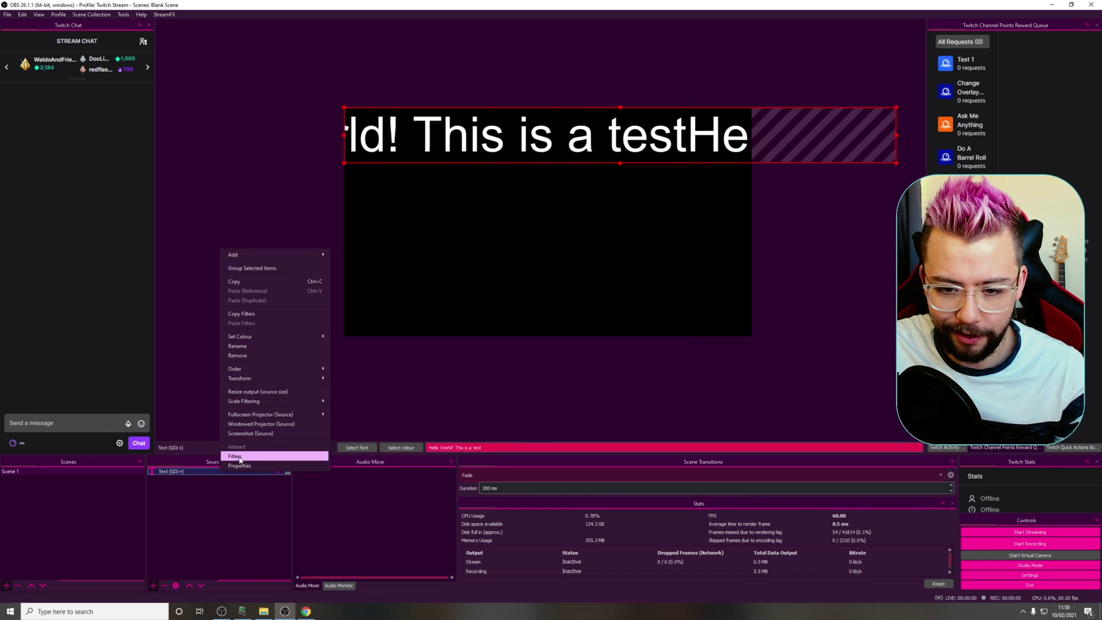
# Turn on Limit Width at 1920 for the text's Scroll filter, keeping speed 150
pyautogui.click(240, 459)
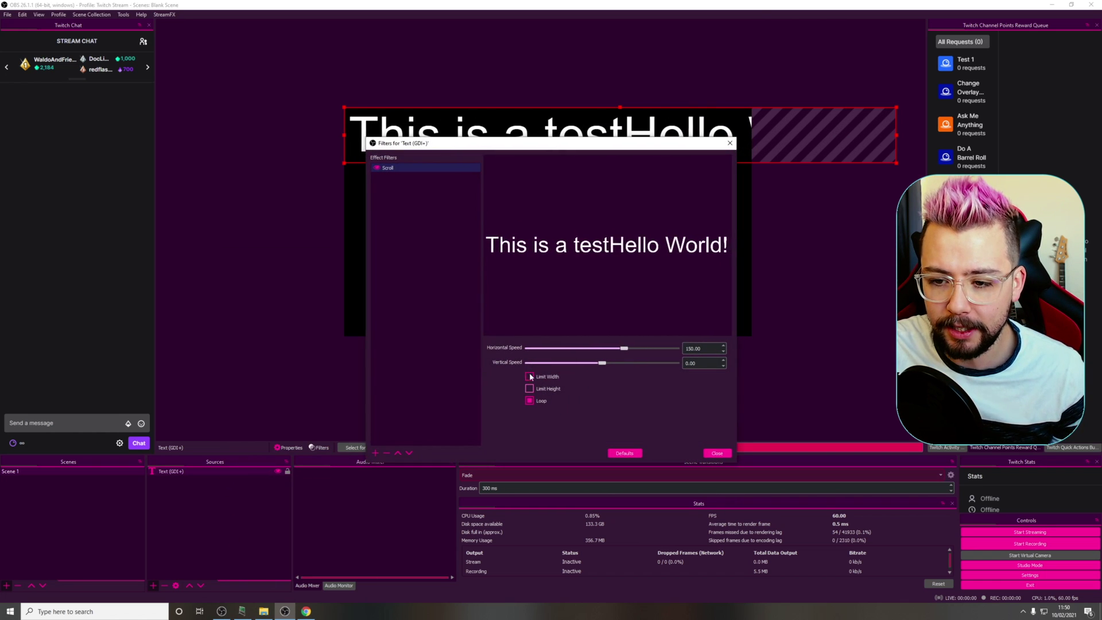
pyautogui.click(529, 378)
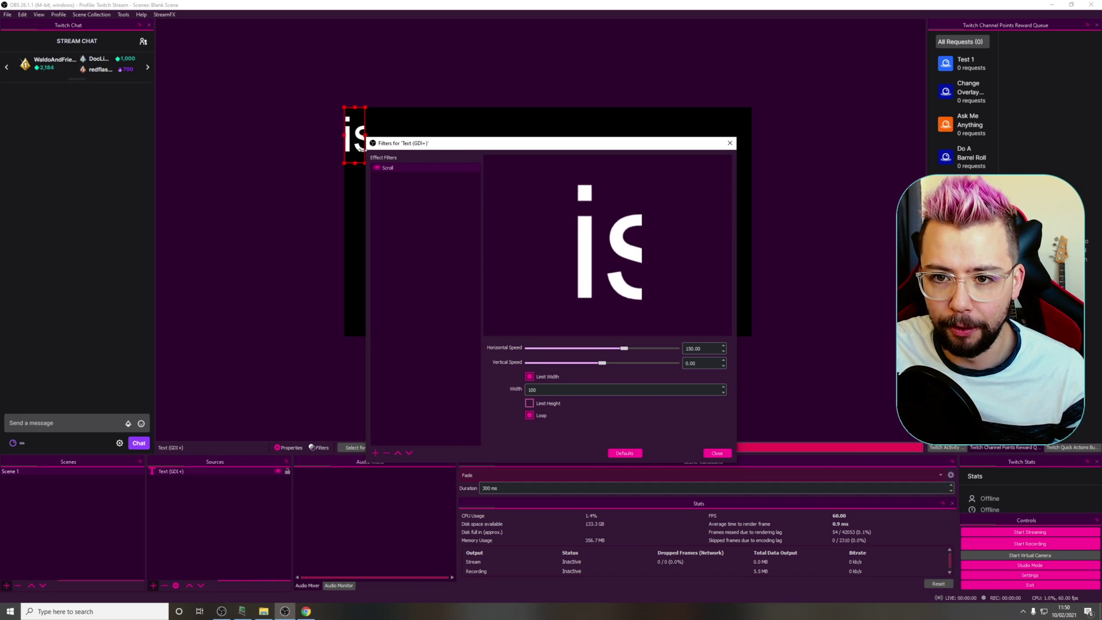
pyautogui.moveTo(382, 138); pyautogui.dragTo(377, 179)
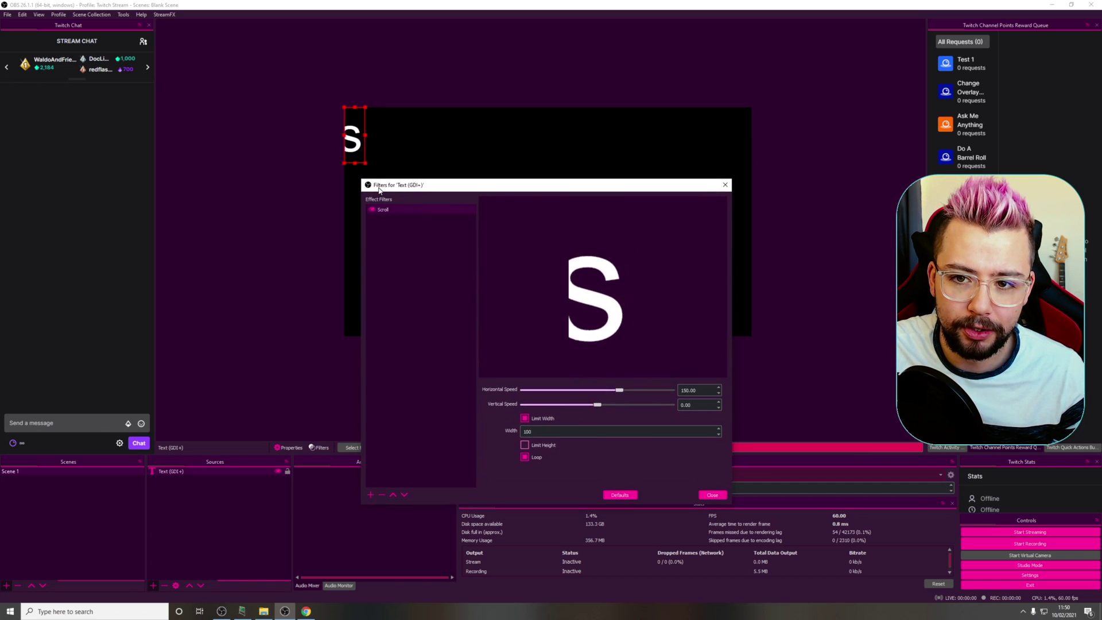
pyautogui.click(548, 429)
pyautogui.write('1920')
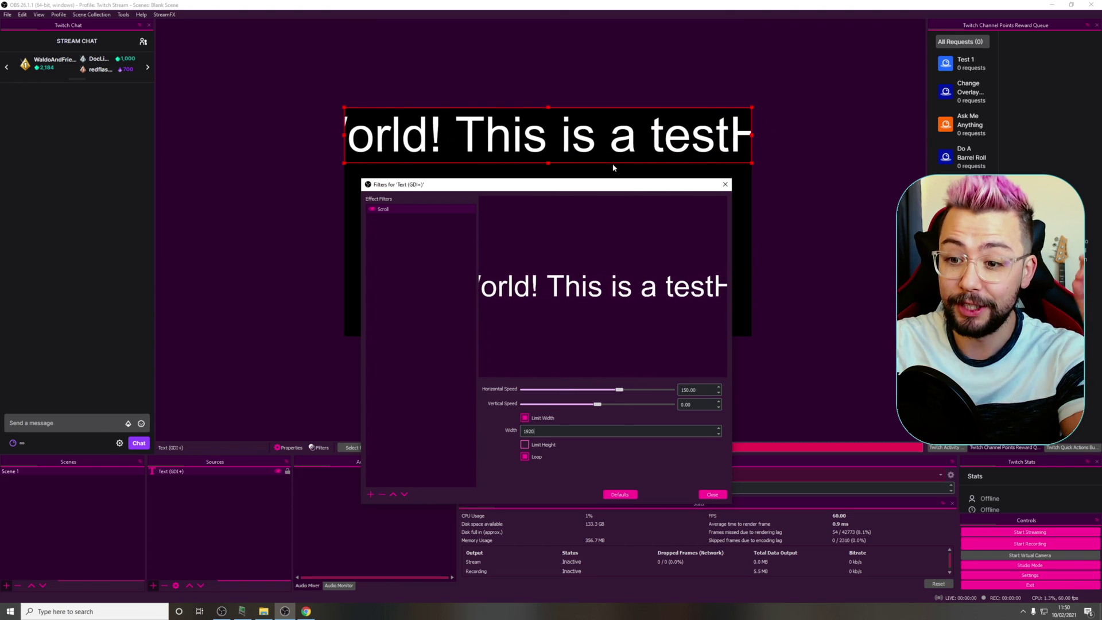
pyautogui.click(711, 494)
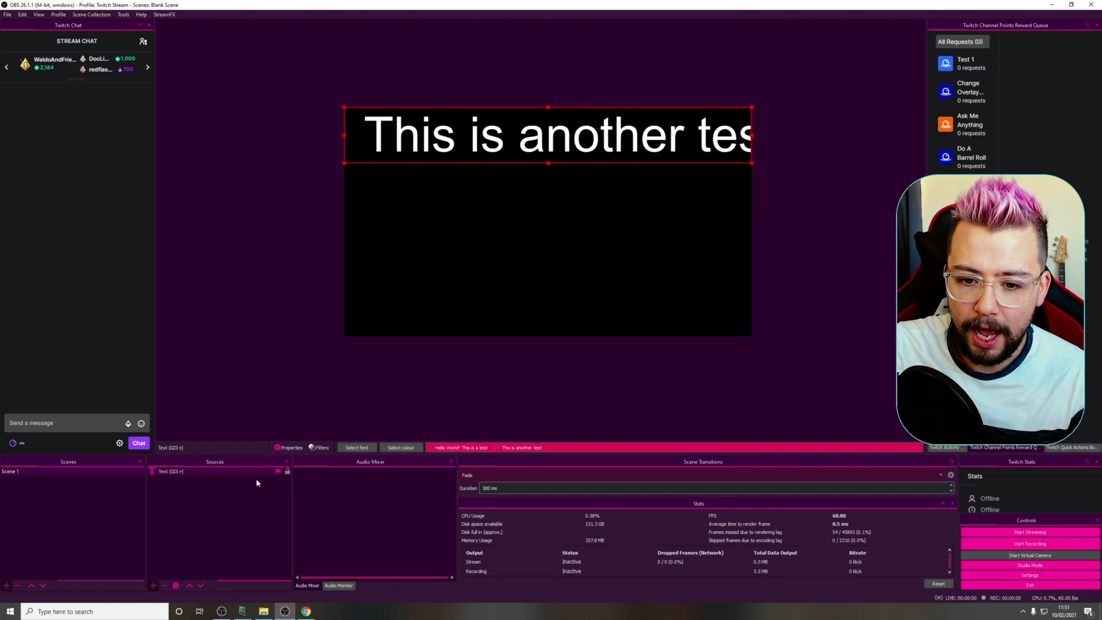
# Raise the text Scroll filter's horizontal speed to 500
pyautogui.click(319, 447)
pyautogui.moveTo(627, 352); pyautogui.dragTo(662, 350)
pyautogui.moveTo(637, 143); pyautogui.dragTo(612, 264)
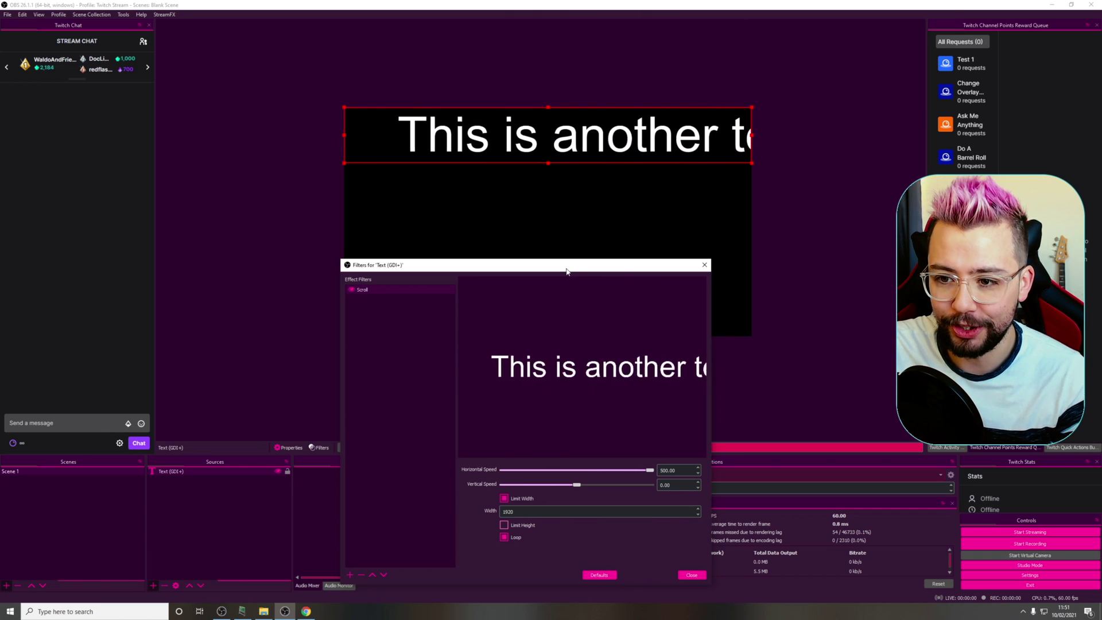
pyautogui.moveTo(566, 270); pyautogui.dragTo(559, 259)
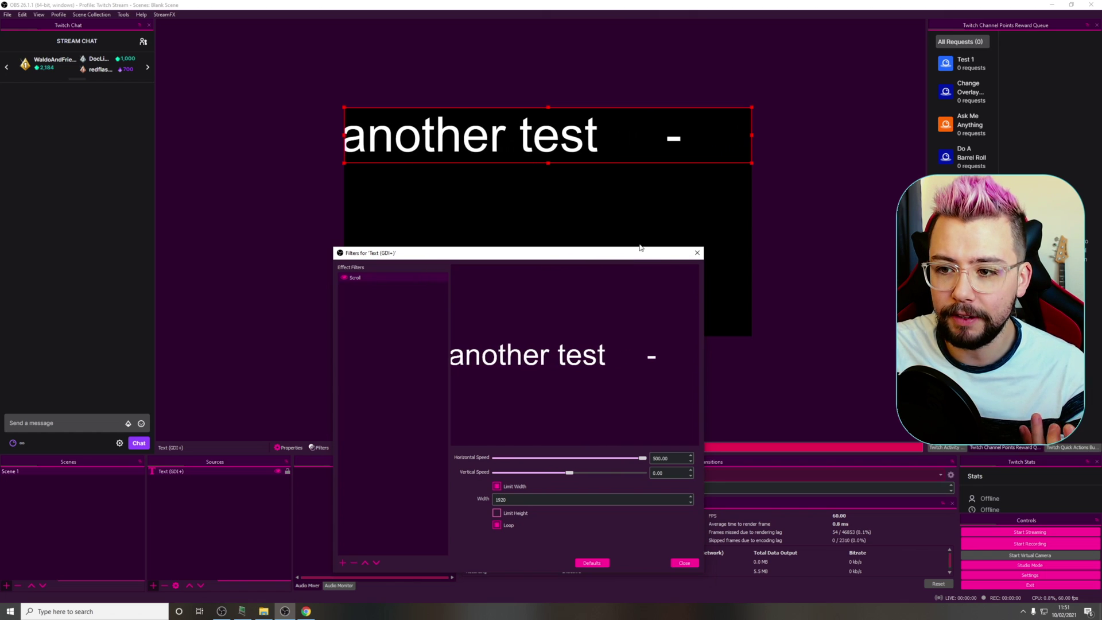
pyautogui.click(697, 252)
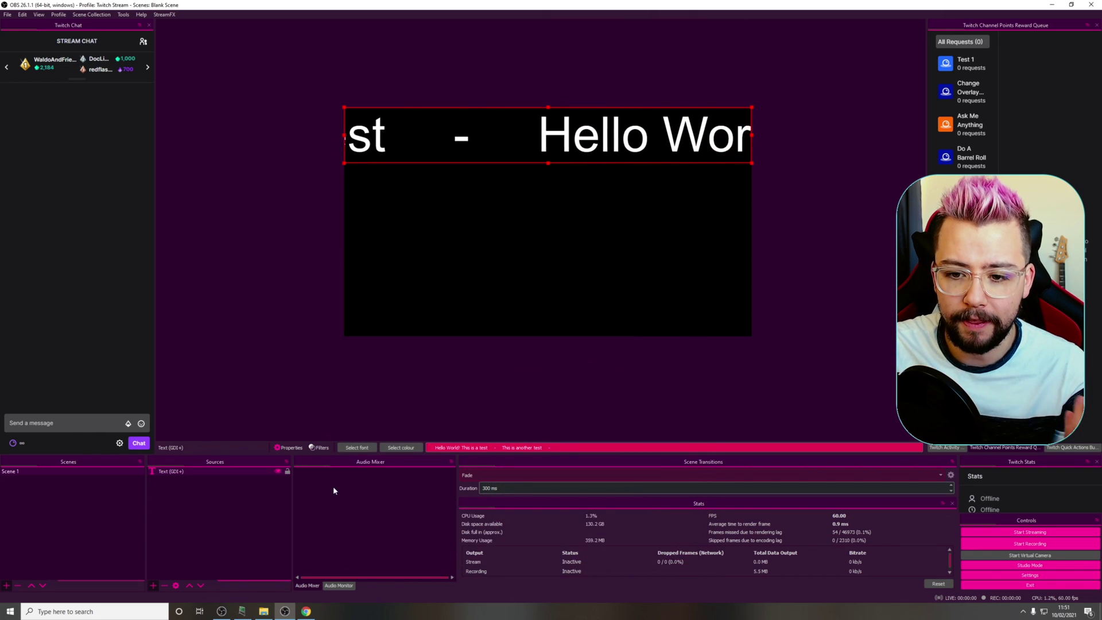
# Change the ticker text's font size to 48, then deselect it
pyautogui.click(357, 448)
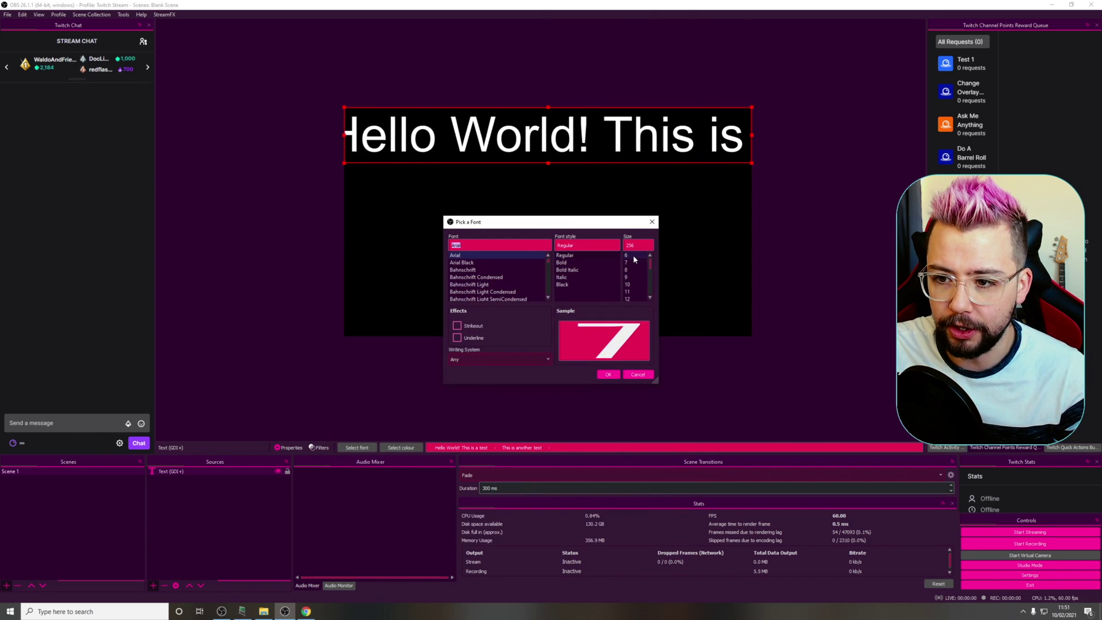
pyautogui.scroll(-4, 632, 284)
pyautogui.click(632, 284)
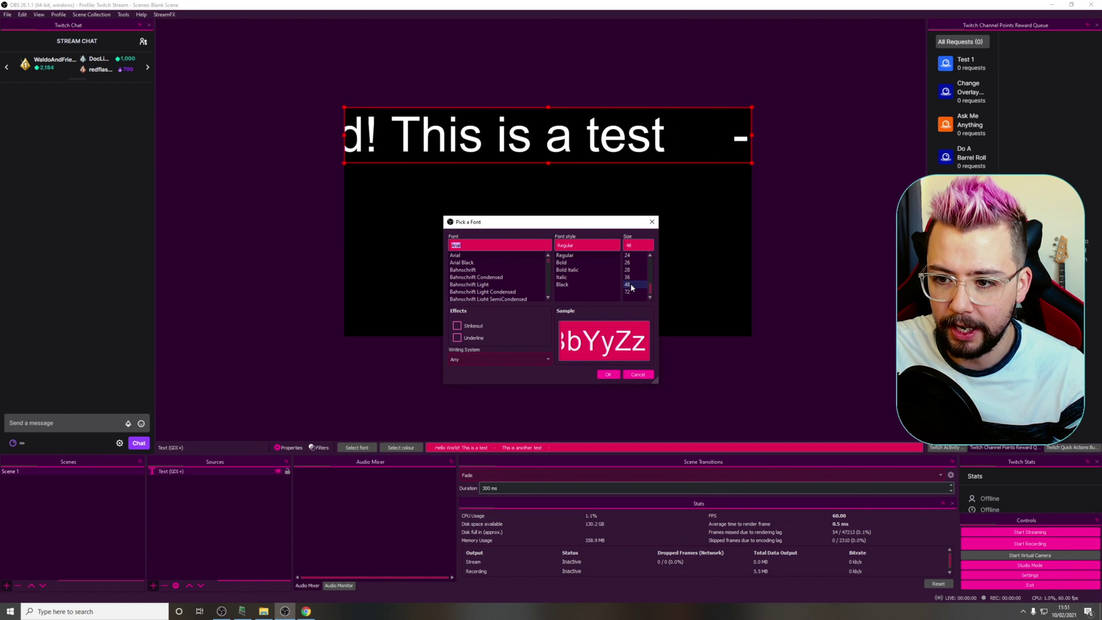
pyautogui.click(609, 374)
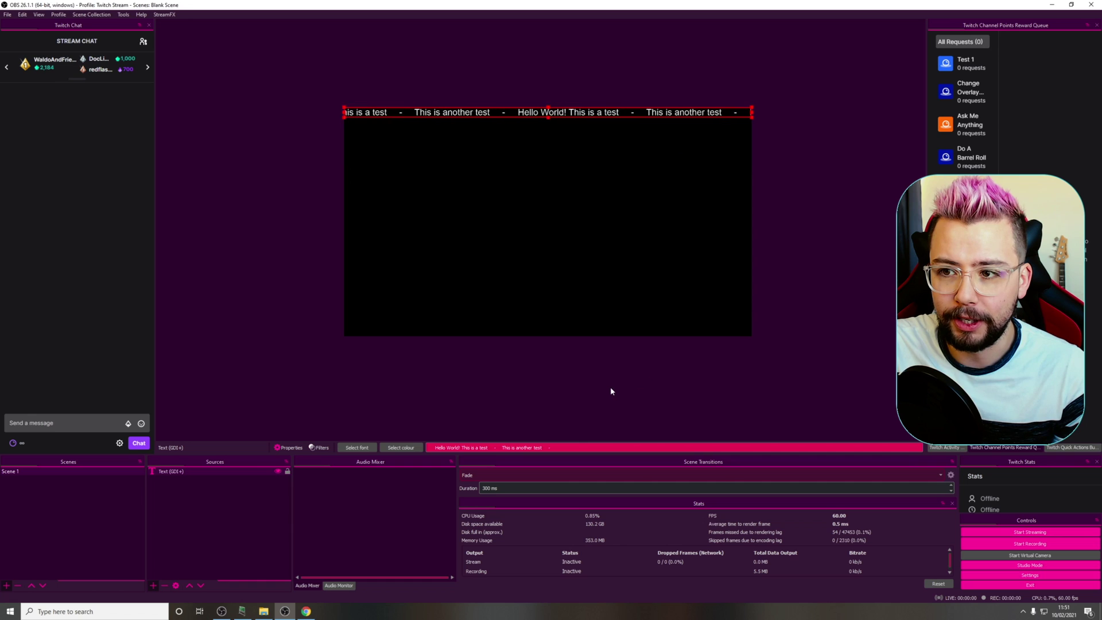
pyautogui.click(563, 277)
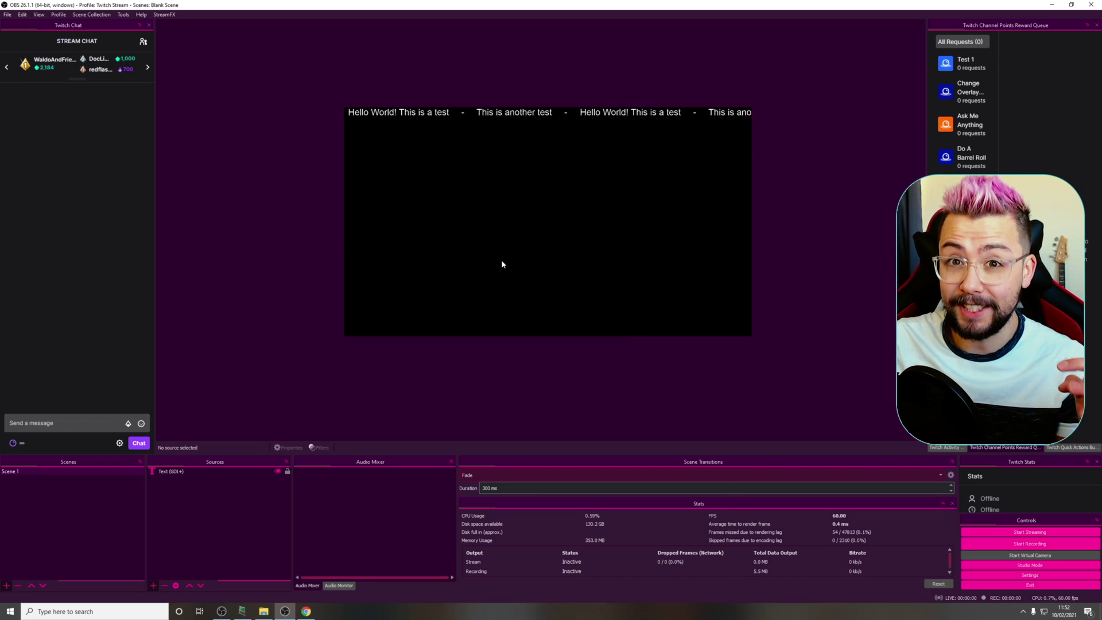
# Drag the ticker text to the canvas bottom edge and review its Scroll filter settings
pyautogui.moveTo(531, 113); pyautogui.dragTo(524, 272)
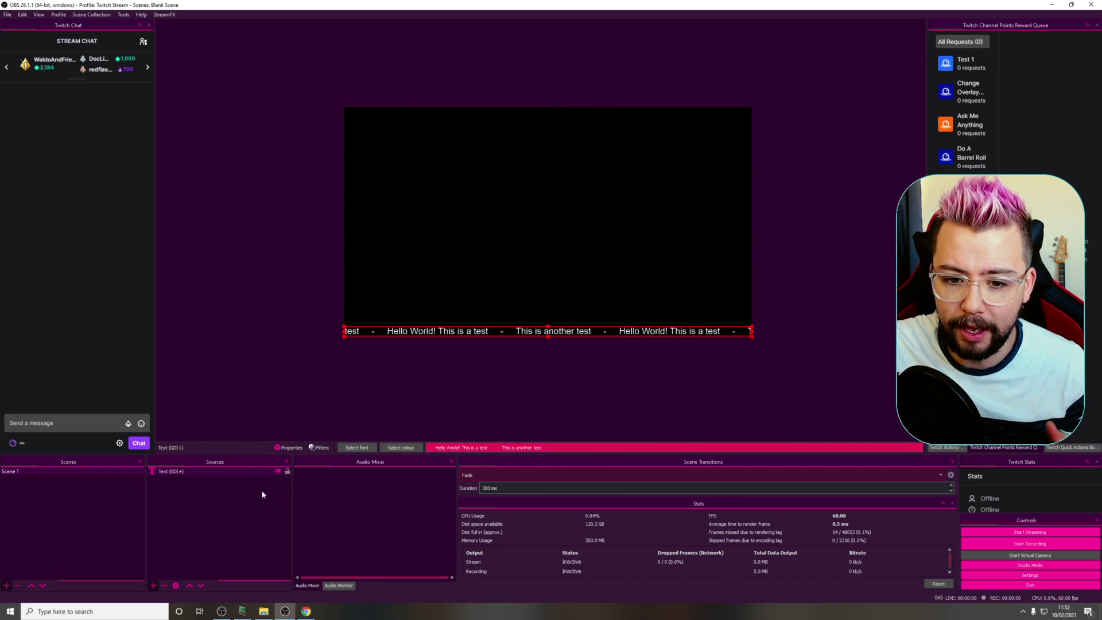
pyautogui.click(318, 447)
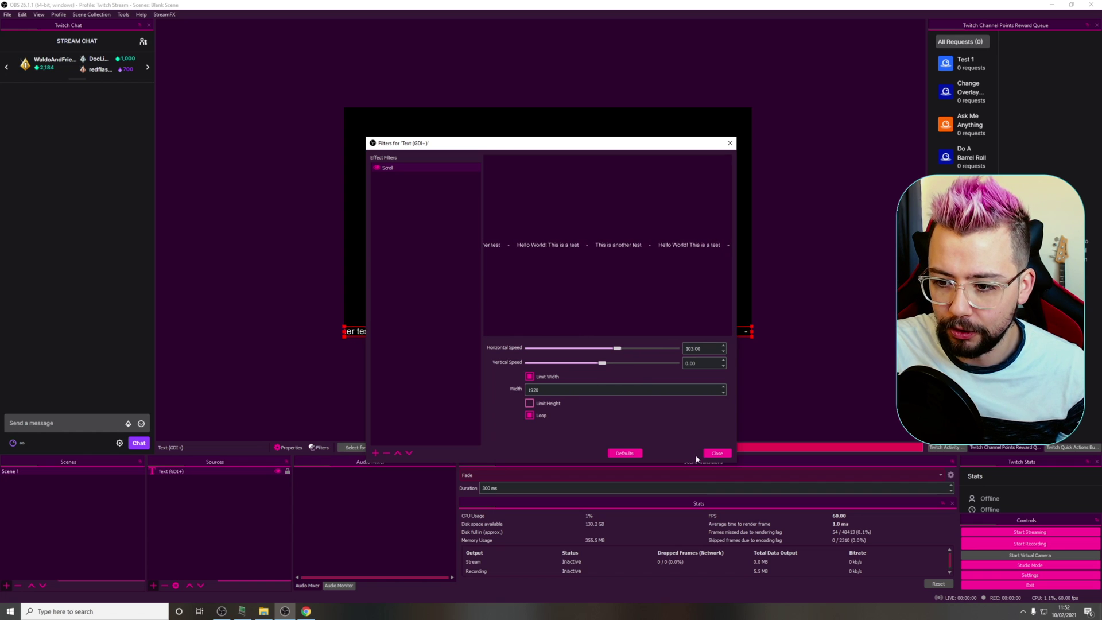
pyautogui.click(717, 453)
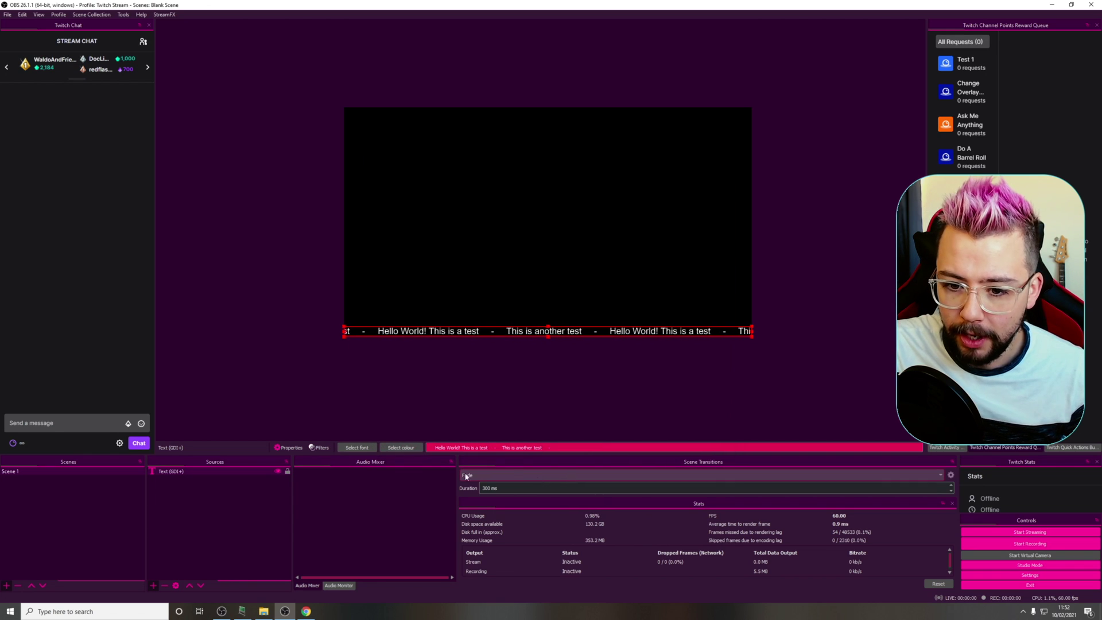
# Add an Image source loading Annotation 2020-08-10 144320.png from the Google Drive folder
pyautogui.click(154, 585)
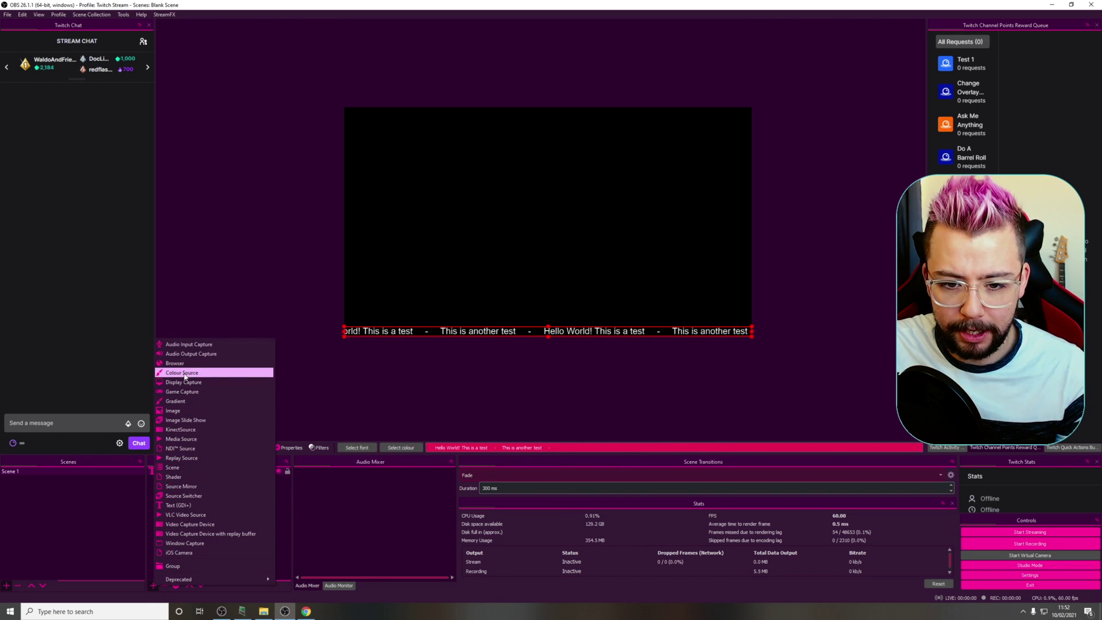
pyautogui.click(192, 411)
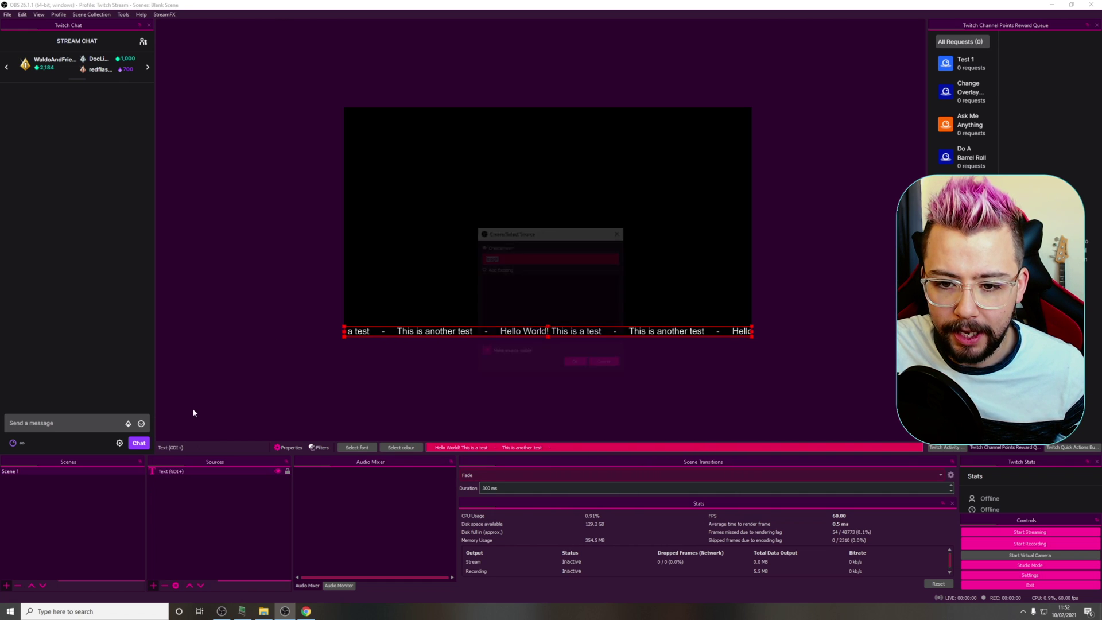
pyautogui.click(576, 365)
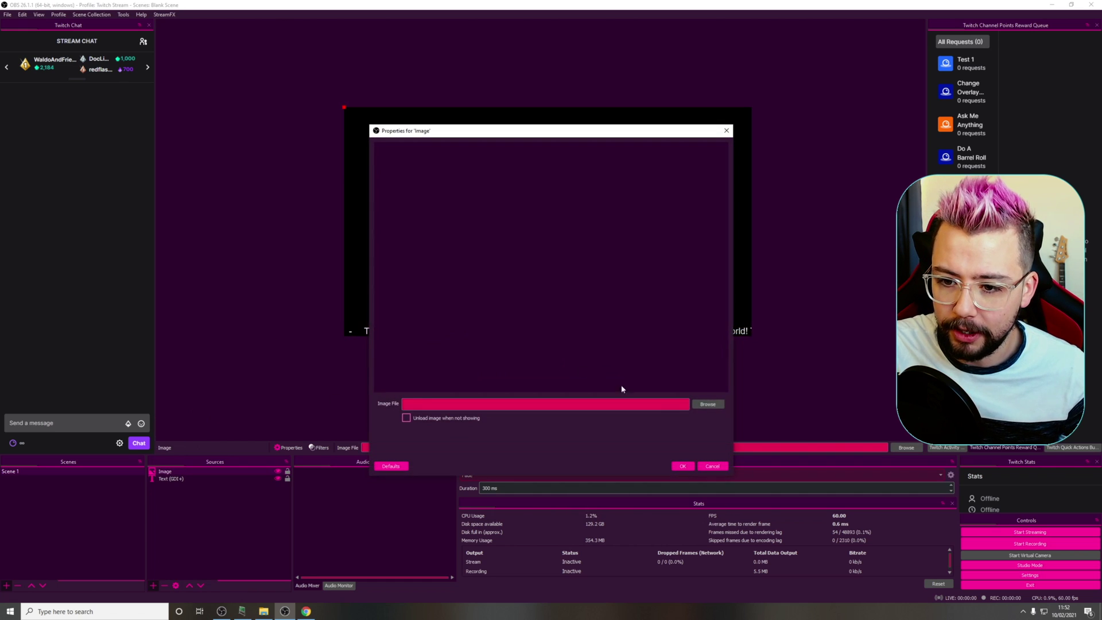
pyautogui.click(709, 405)
pyautogui.click(412, 246)
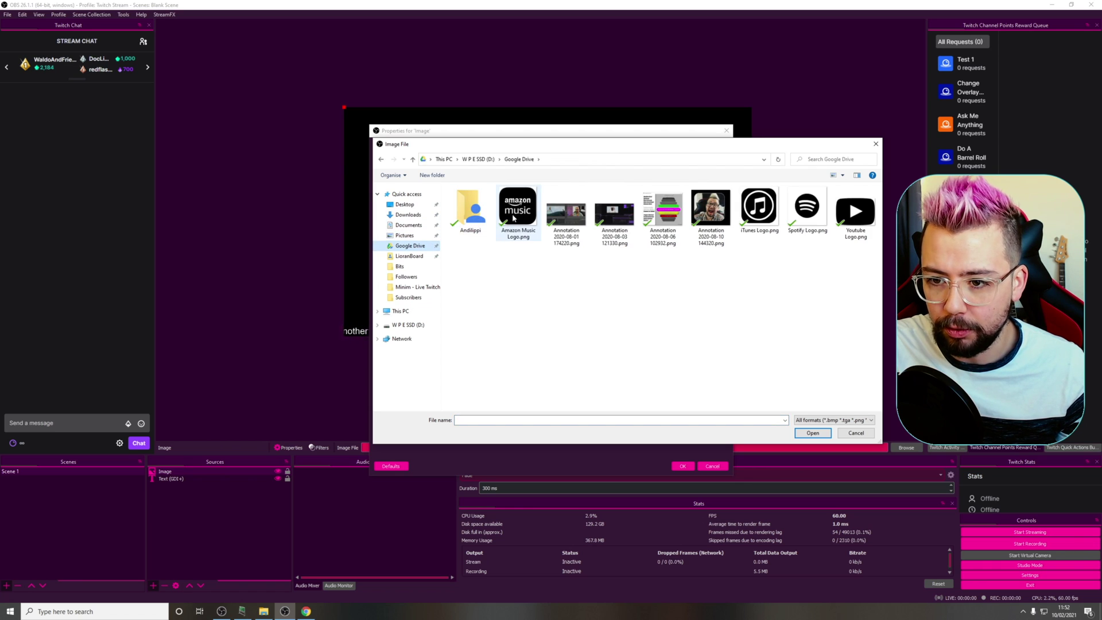
pyautogui.doubleClick(712, 219)
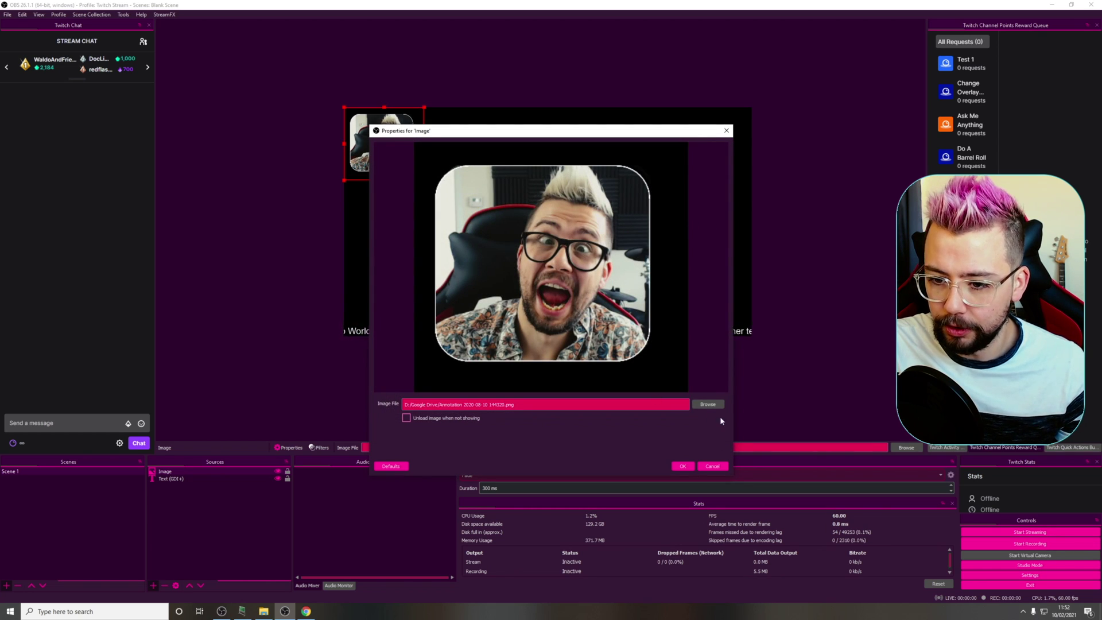
pyautogui.click(683, 465)
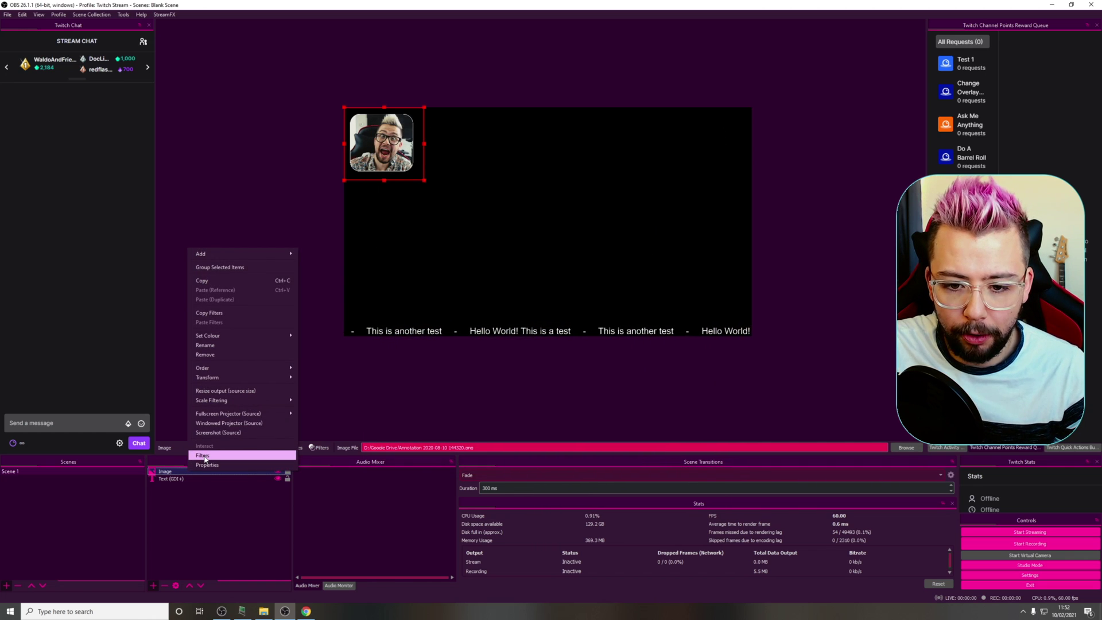
# Add a Scroll filter to the image with horizontal and vertical scroll speeds
pyautogui.click(203, 455)
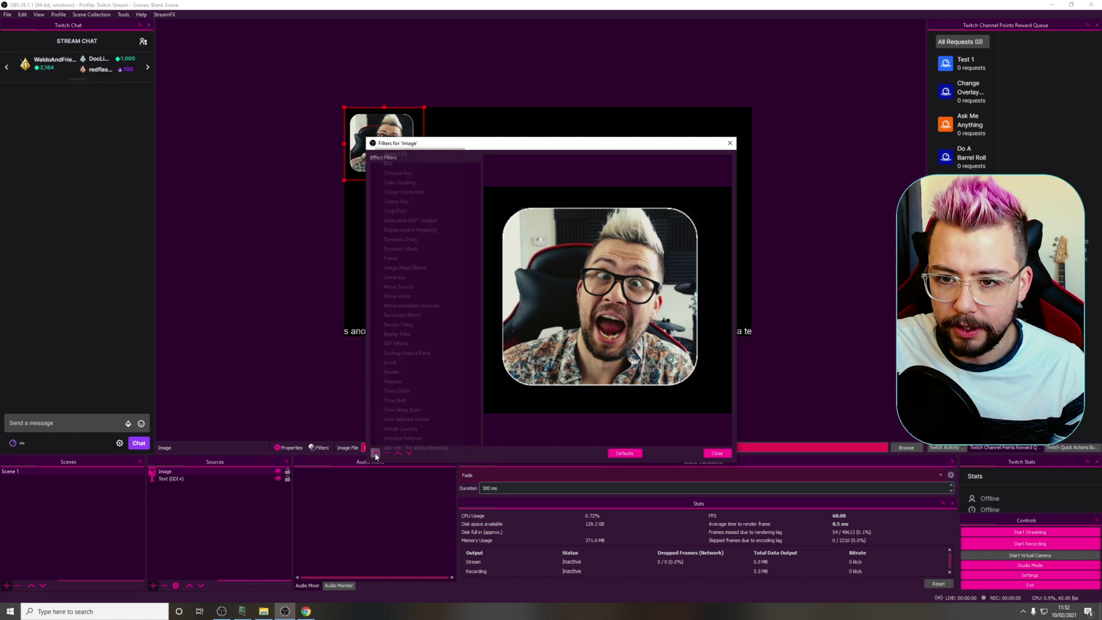
pyautogui.click(400, 363)
pyautogui.click(539, 319)
pyautogui.moveTo(609, 352); pyautogui.dragTo(635, 364)
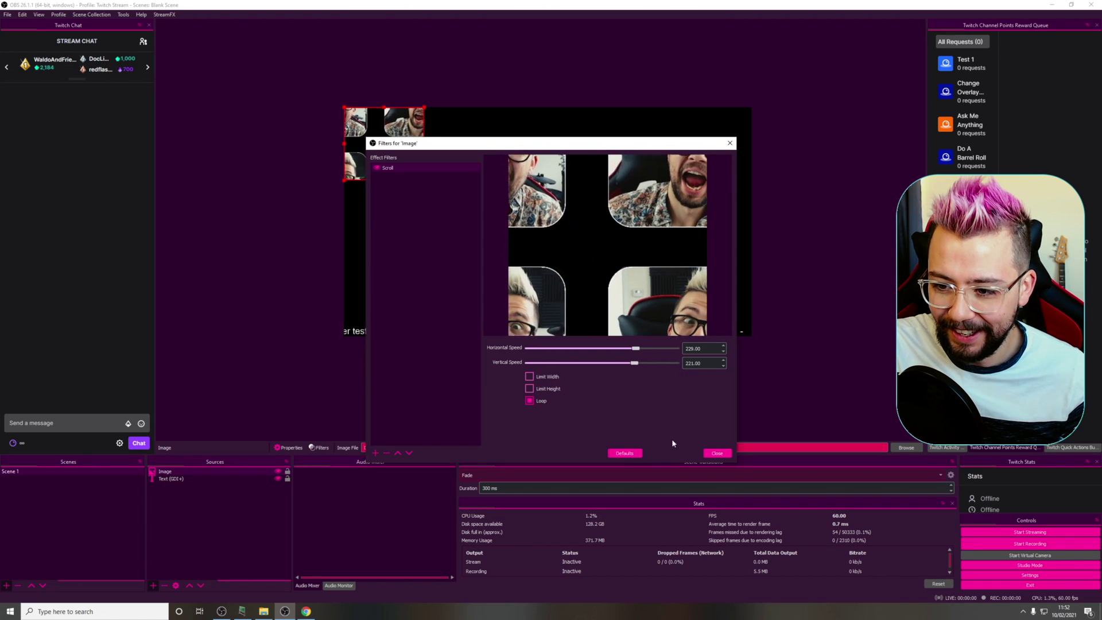
# Limit the image scroll width to 1920 so it tiles across the canvas
pyautogui.click(530, 376)
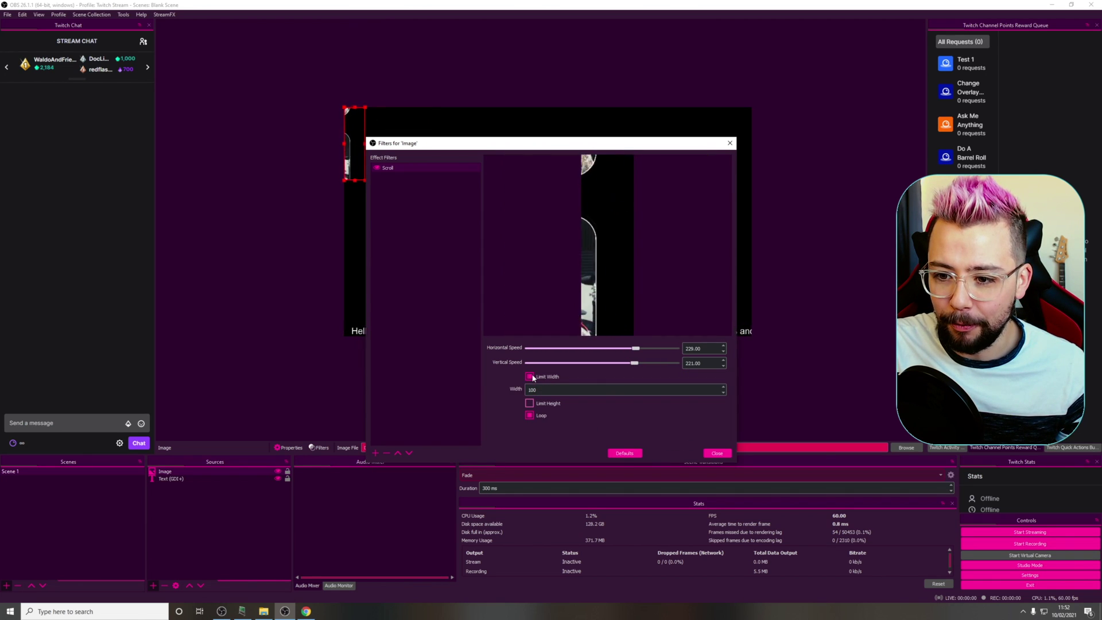
pyautogui.press('Tab')
pyautogui.write('19')
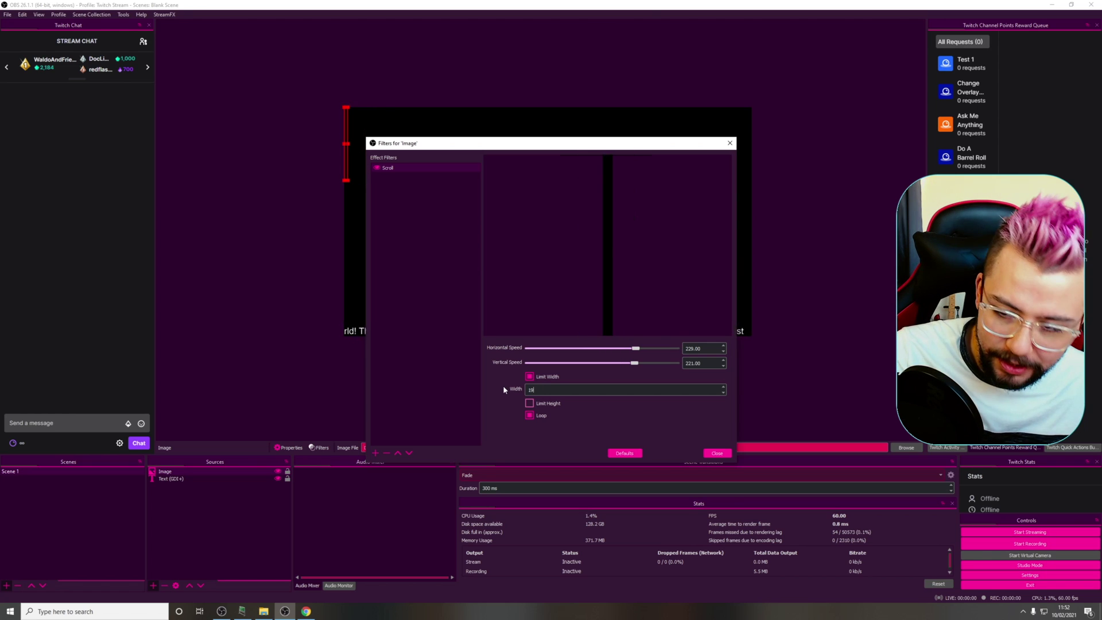
pyautogui.write('20')
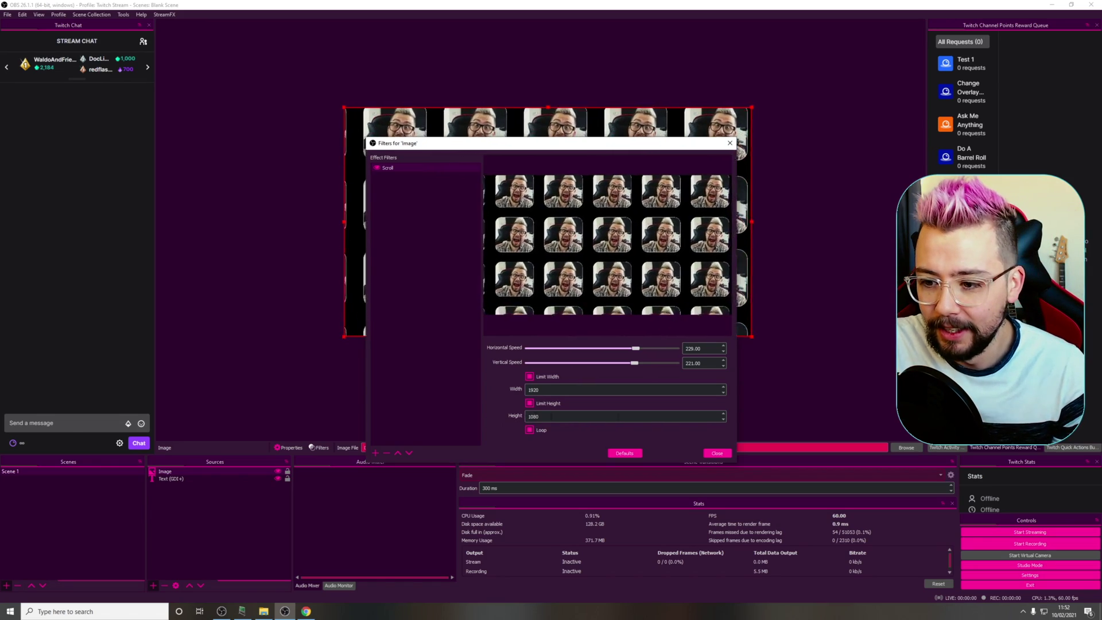
pyautogui.click(716, 453)
pyautogui.click(584, 381)
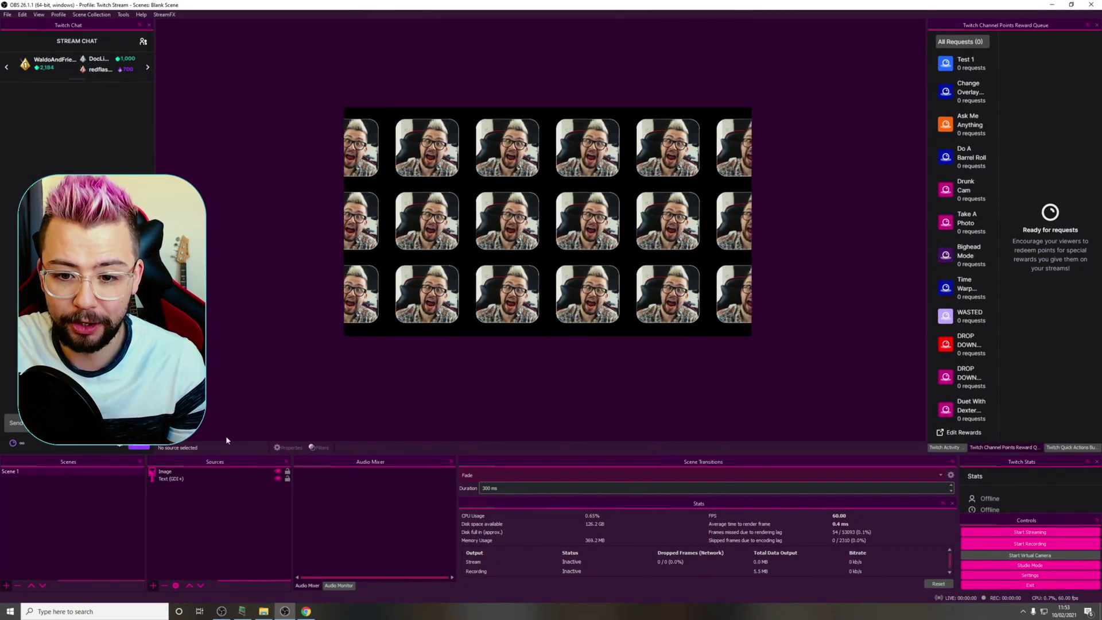
# Raise the Image source's Scroll filter speeds to 500 horizontally and vertically
pyautogui.click(225, 470)
pyautogui.click(319, 448)
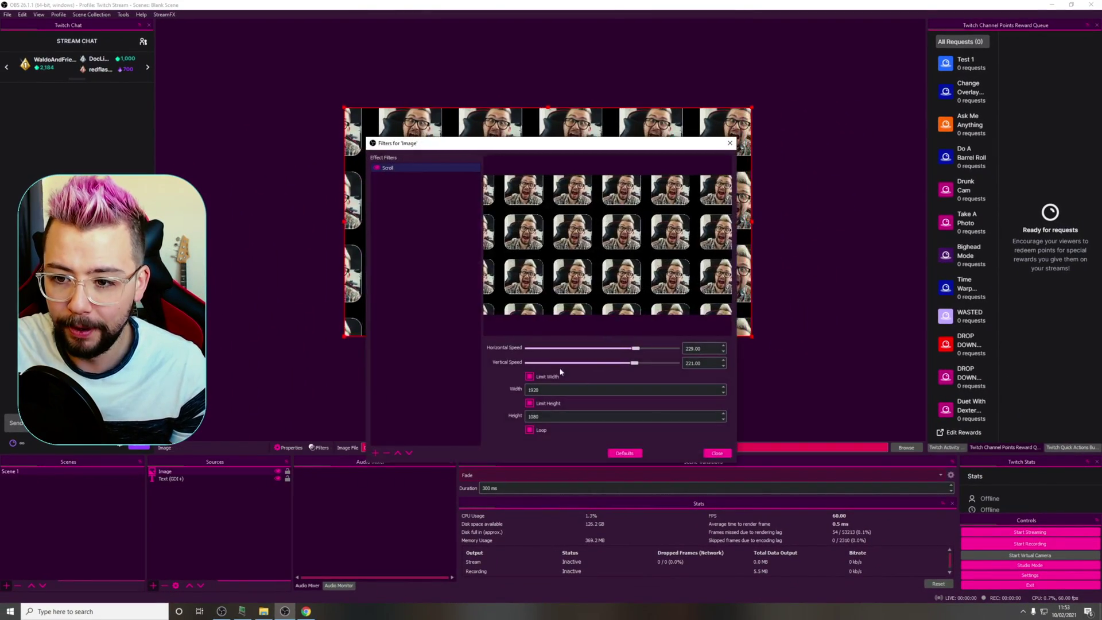
pyautogui.moveTo(633, 348); pyautogui.dragTo(705, 355)
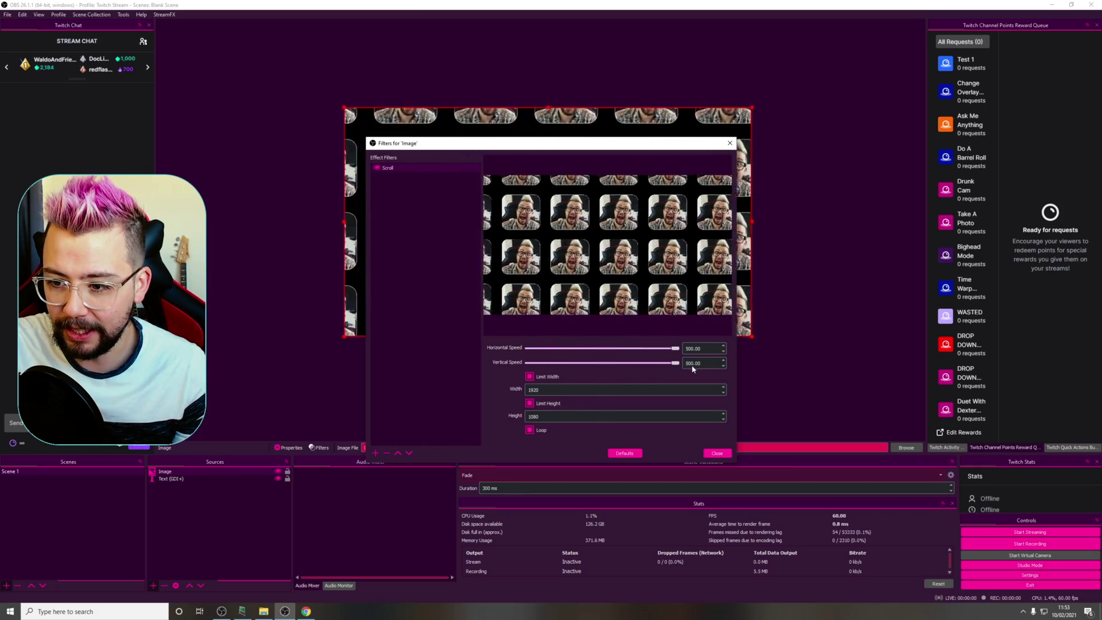
pyautogui.click(716, 453)
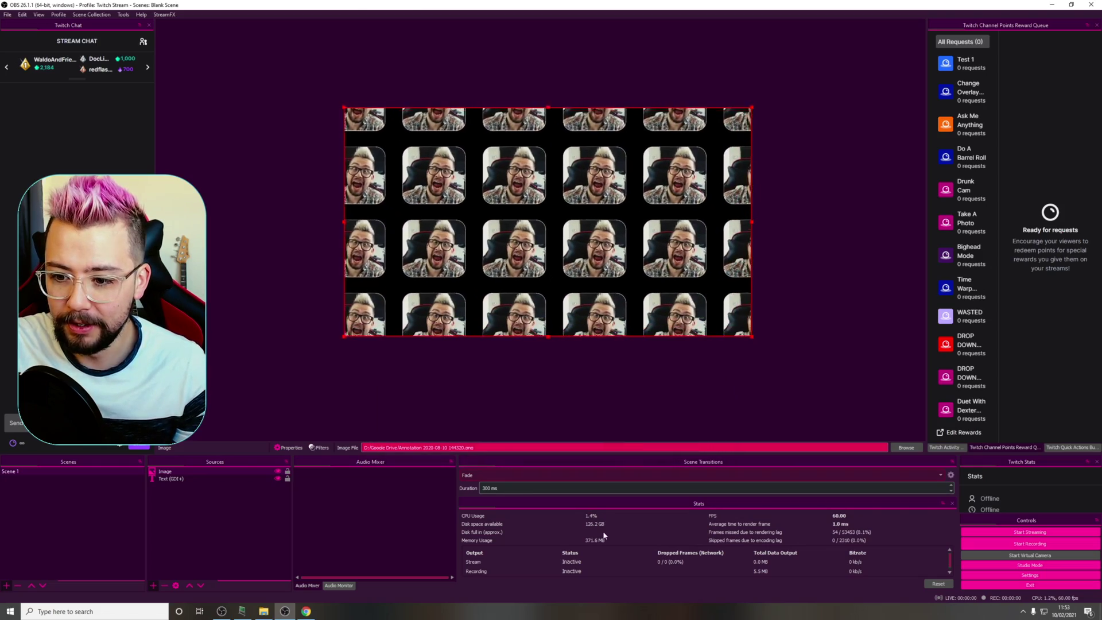